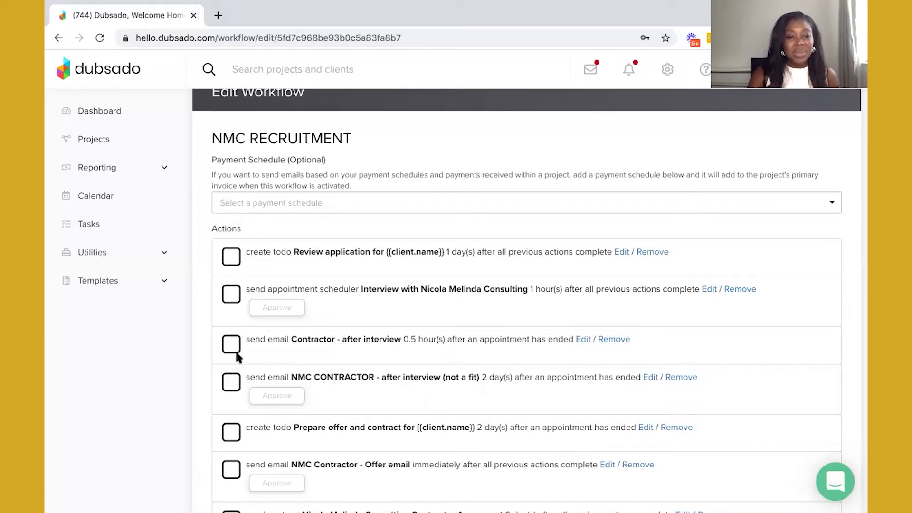
Open the NMC Contractor Application Form from the Lead Capture form templates
{"action": "left_click", "coordinate": [137, 285]}
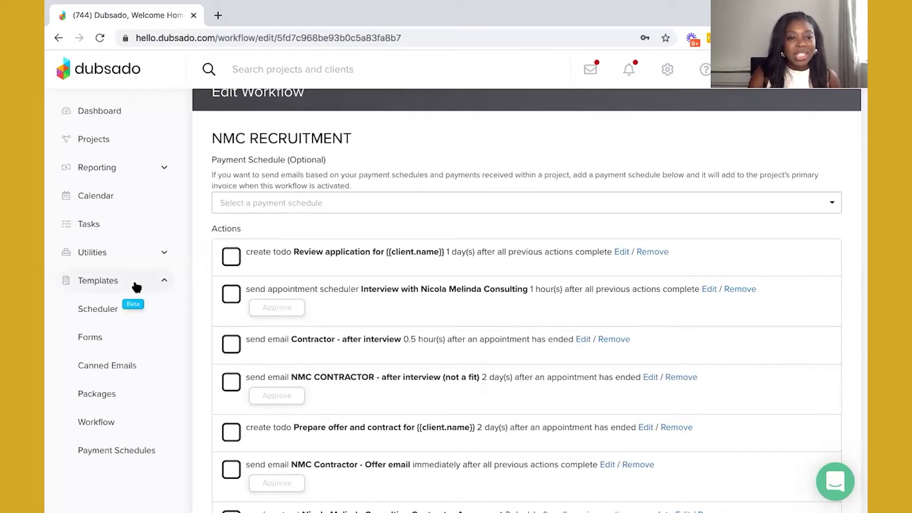
{"action": "left_click", "coordinate": [109, 338]}
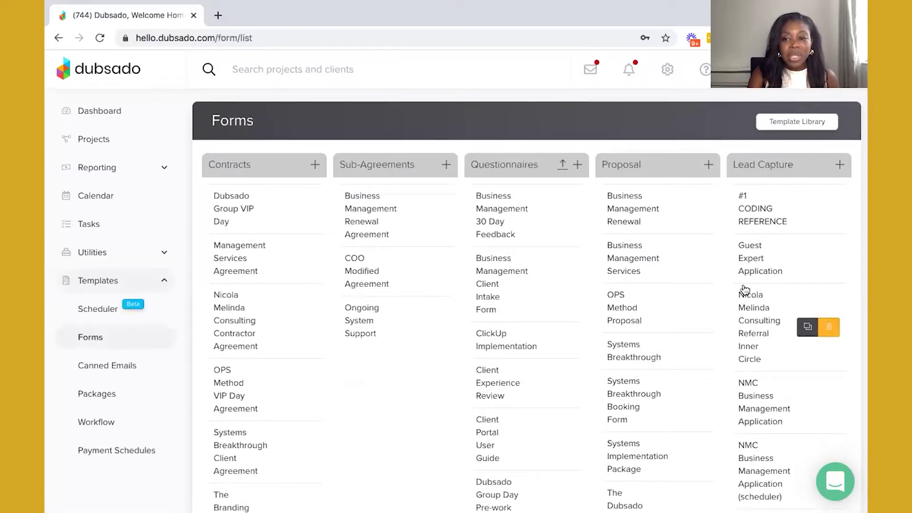
{"action": "scroll", "coordinate": [744, 289], "scroll_direction": "down", "scroll_amount": 3}
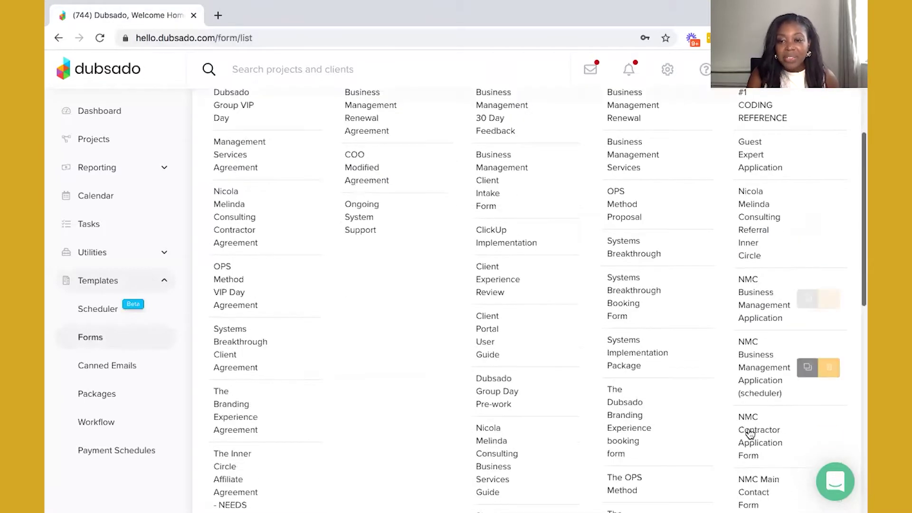
{"action": "left_click", "coordinate": [749, 436]}
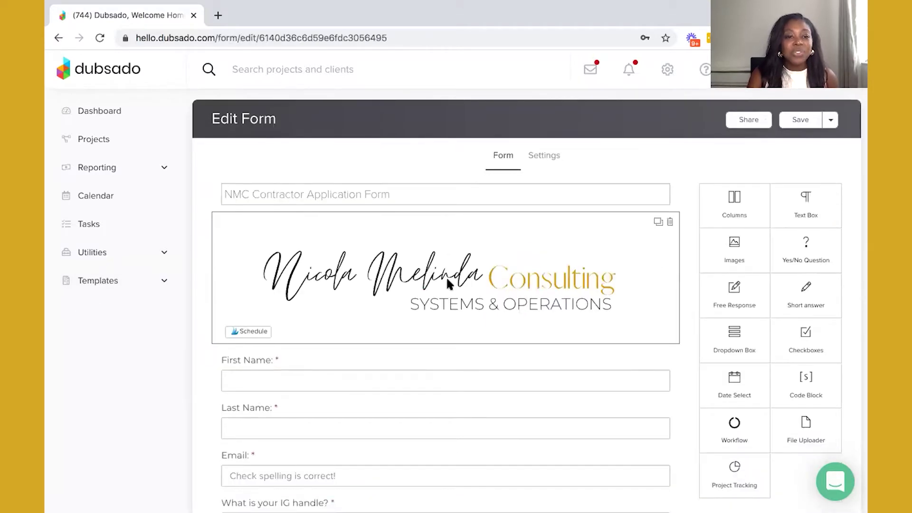
Review the application form's questions on goals, experience, weekly availability, hourly rate and start timing
{"action": "scroll", "coordinate": [447, 280], "scroll_direction": "down", "scroll_amount": 2}
{"action": "scroll", "coordinate": [448, 280], "scroll_direction": "down", "scroll_amount": 1}
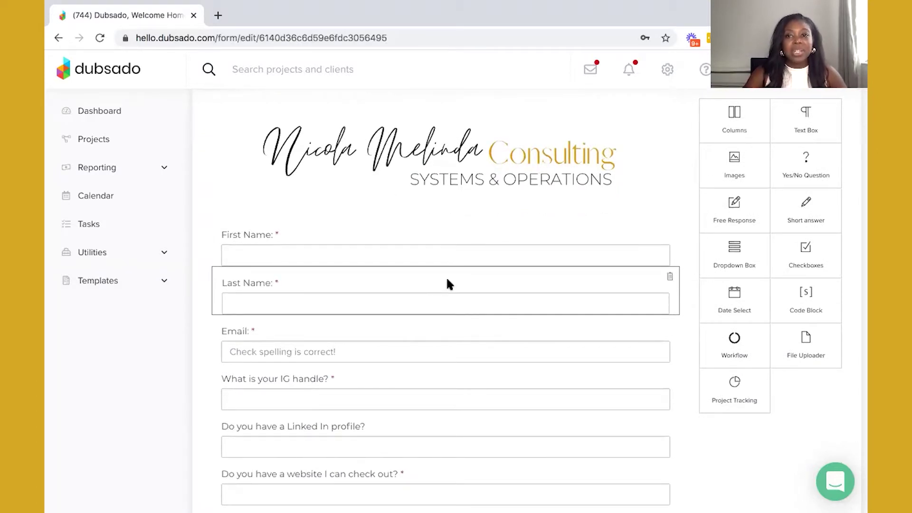
{"action": "scroll", "coordinate": [446, 280], "scroll_direction": "down", "scroll_amount": 1}
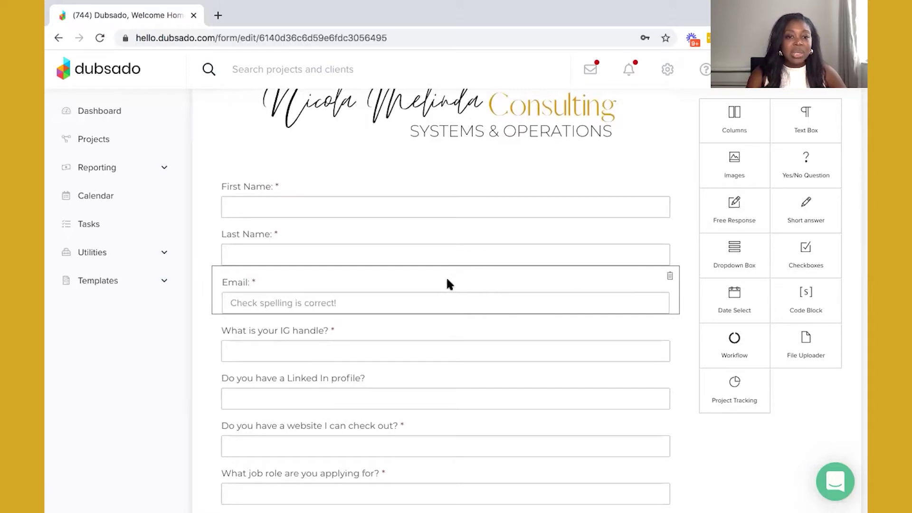
{"action": "scroll", "coordinate": [447, 284], "scroll_direction": "down", "scroll_amount": 2}
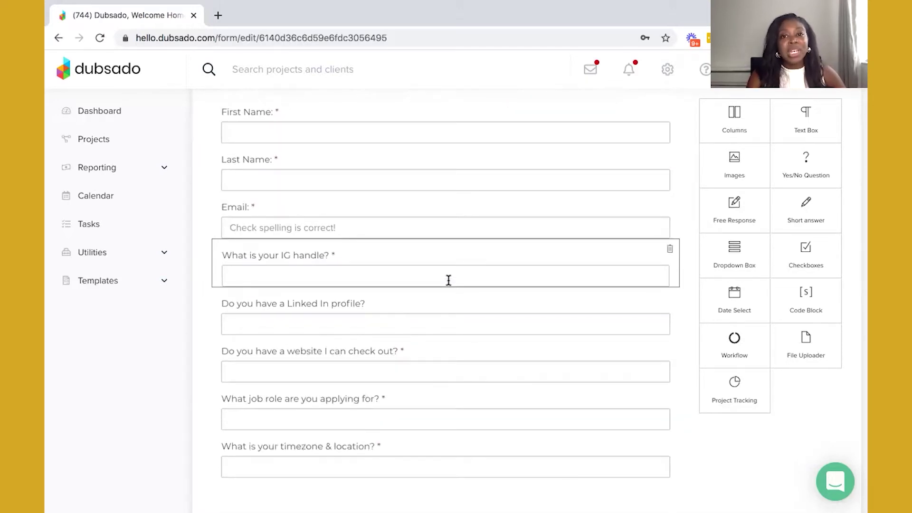
{"action": "scroll", "coordinate": [448, 280], "scroll_direction": "down", "scroll_amount": 2}
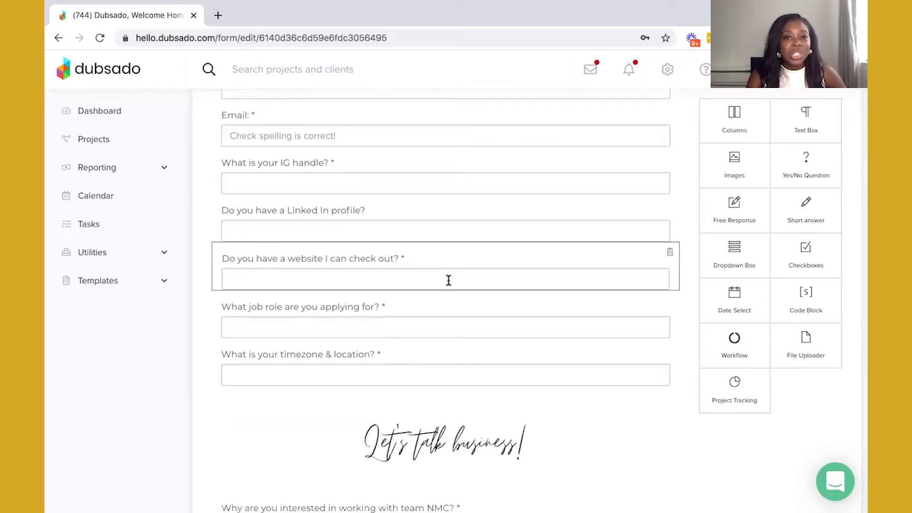
{"action": "scroll", "coordinate": [448, 280], "scroll_direction": "down", "scroll_amount": 2}
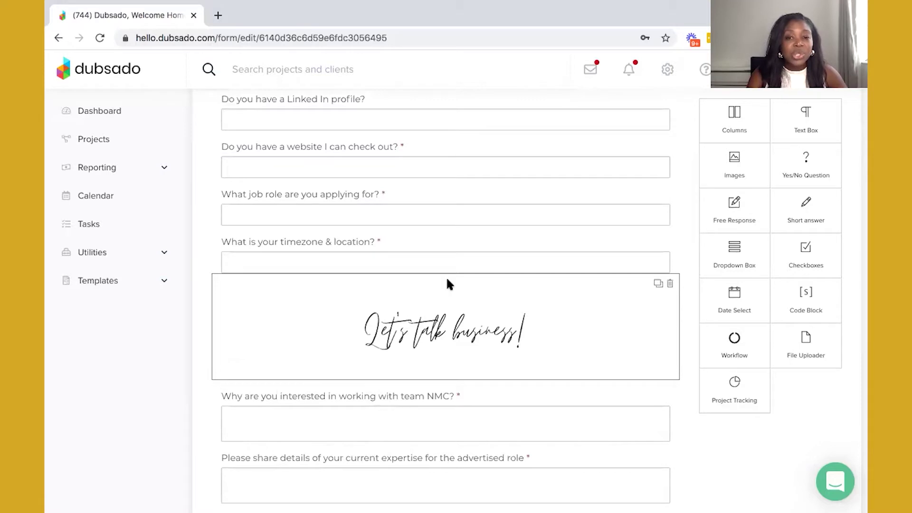
{"action": "scroll", "coordinate": [447, 279], "scroll_direction": "down", "scroll_amount": 1}
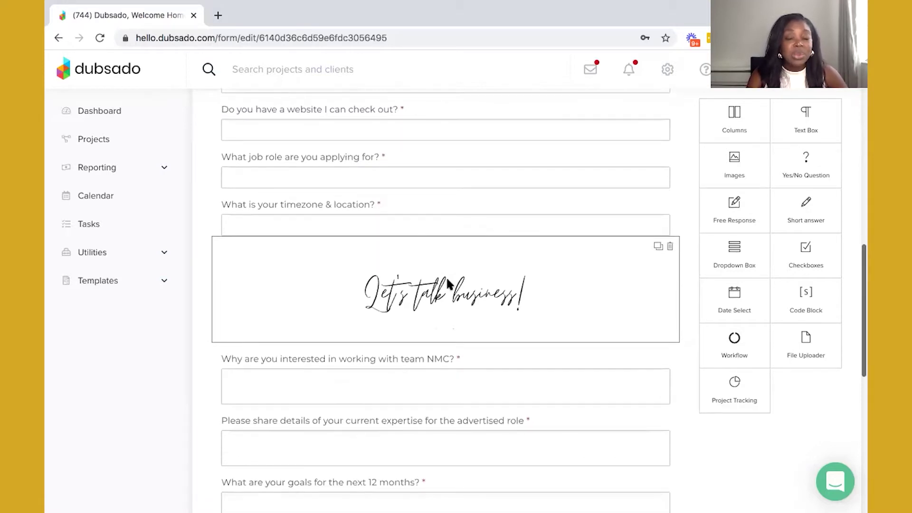
{"action": "scroll", "coordinate": [448, 283], "scroll_direction": "down", "scroll_amount": 3}
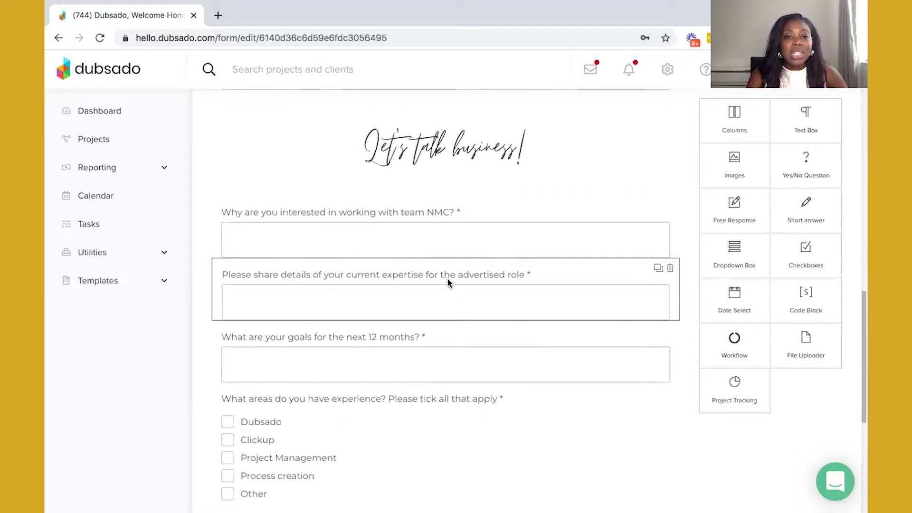
{"action": "scroll", "coordinate": [456, 295], "scroll_direction": "down", "scroll_amount": 1}
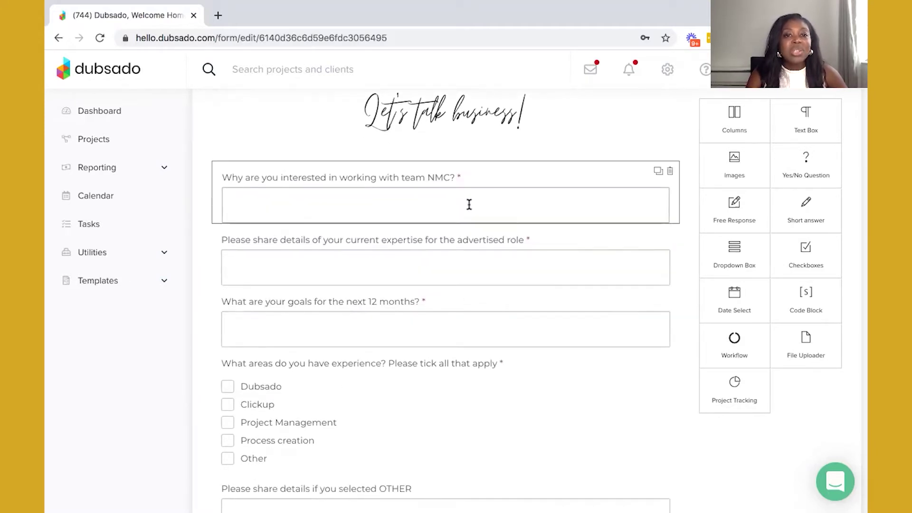
{"action": "scroll", "coordinate": [468, 204], "scroll_direction": "down", "scroll_amount": 1}
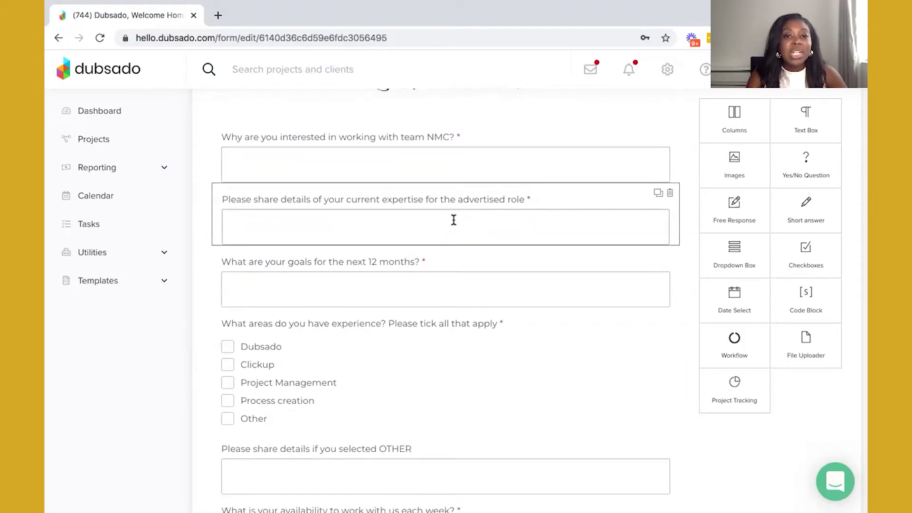
{"action": "scroll", "coordinate": [453, 220], "scroll_direction": "down", "scroll_amount": 2}
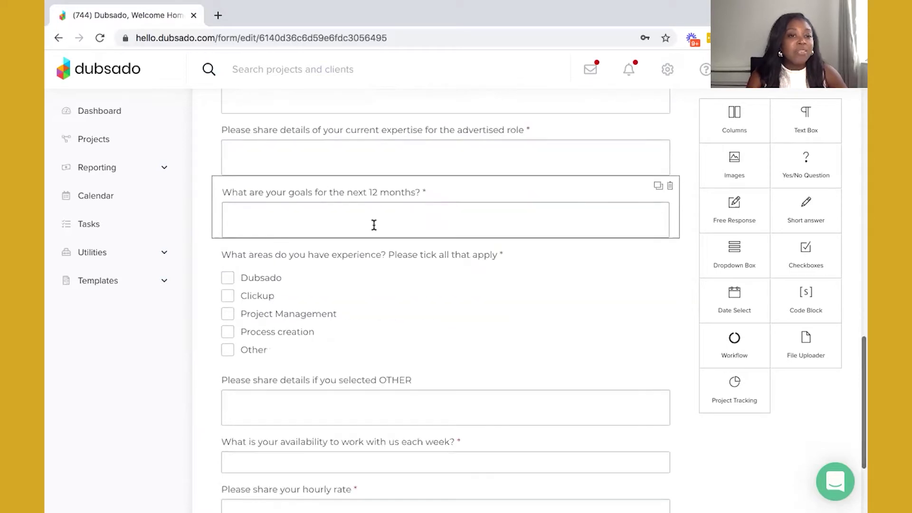
{"action": "scroll", "coordinate": [373, 225], "scroll_direction": "down", "scroll_amount": 1}
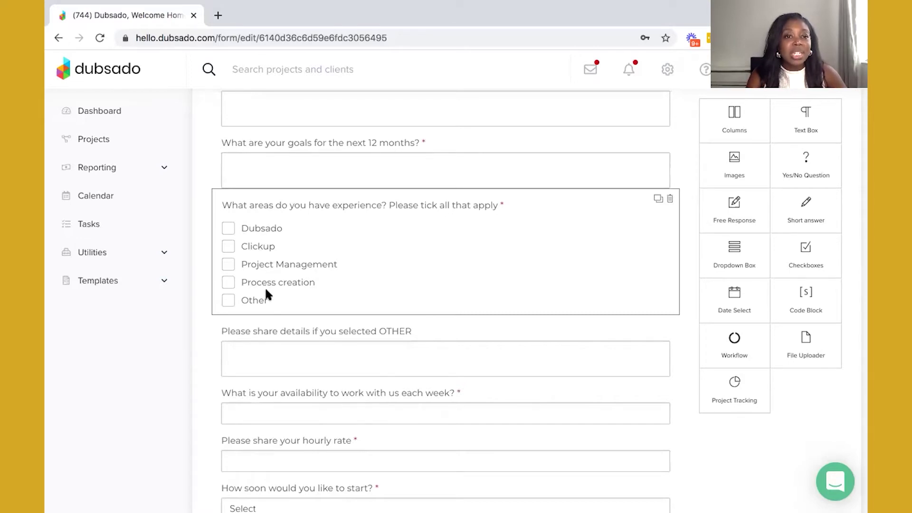
{"action": "scroll", "coordinate": [264, 286], "scroll_direction": "down", "scroll_amount": 2}
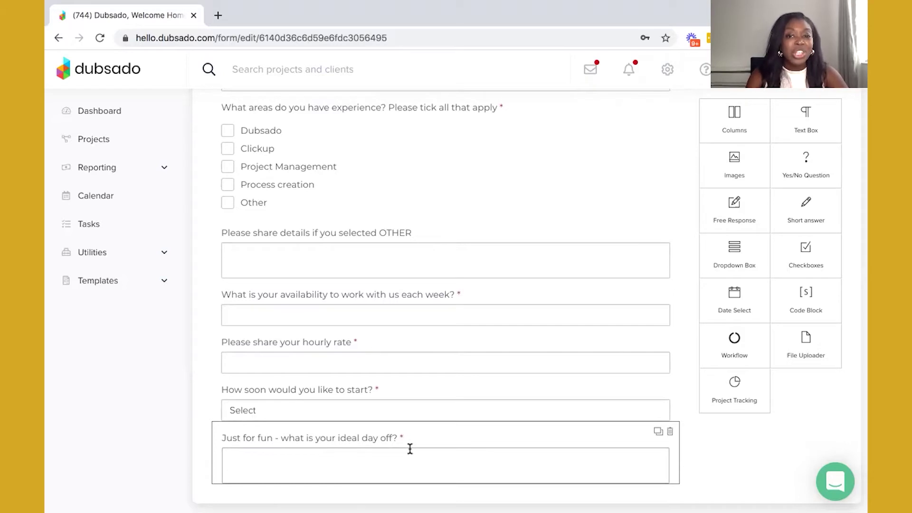
{"action": "scroll", "coordinate": [410, 449], "scroll_direction": "up", "scroll_amount": 10}
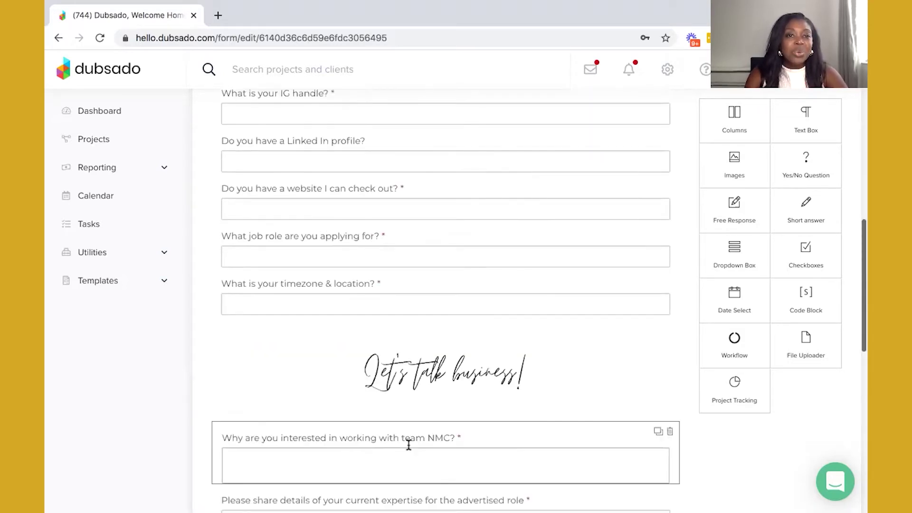
{"action": "scroll", "coordinate": [408, 444], "scroll_direction": "up", "scroll_amount": 9}
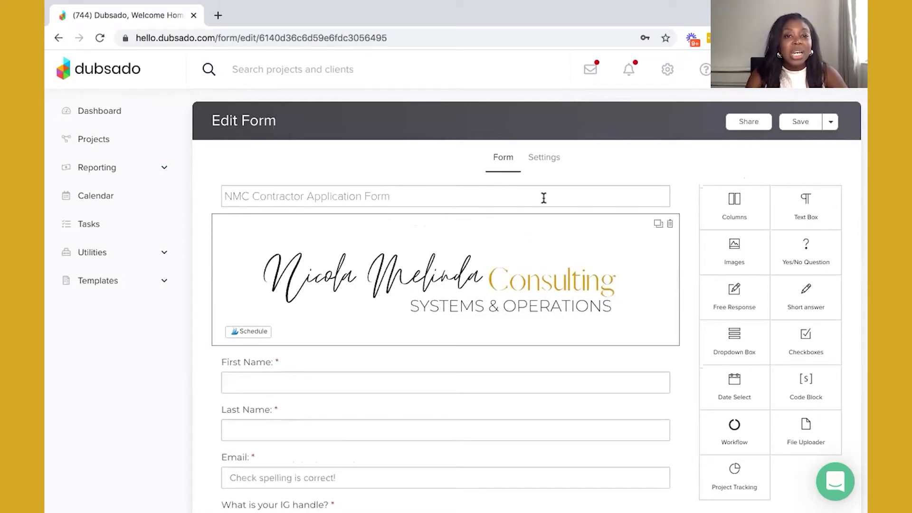
Confirm the form's default workflow is NMC RECRUITMENT in Settings, then return to its fields
{"action": "left_click", "coordinate": [548, 160]}
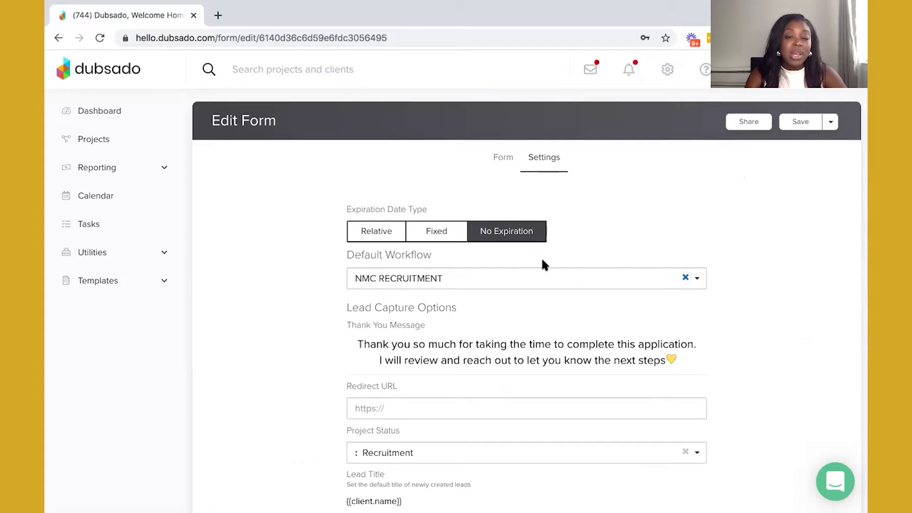
{"action": "scroll", "coordinate": [542, 262], "scroll_direction": "down", "scroll_amount": 1}
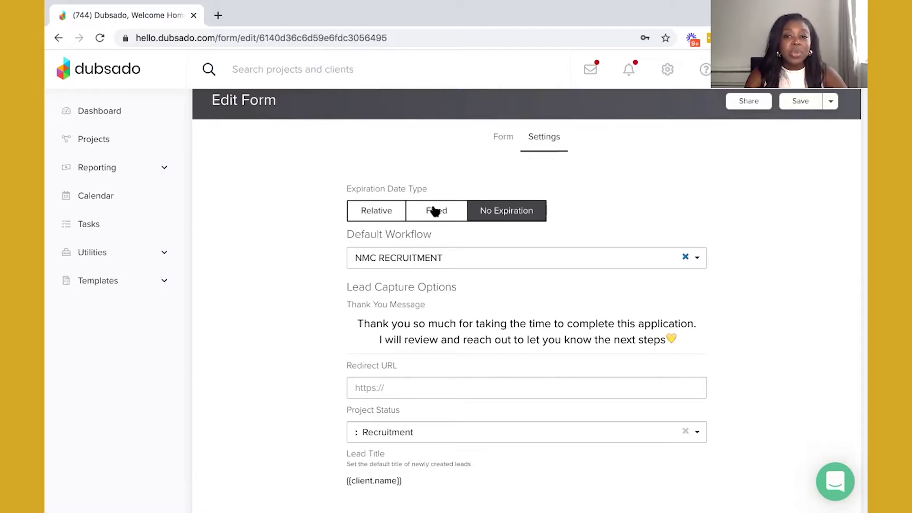
{"action": "scroll", "coordinate": [438, 271], "scroll_direction": "down", "scroll_amount": 2}
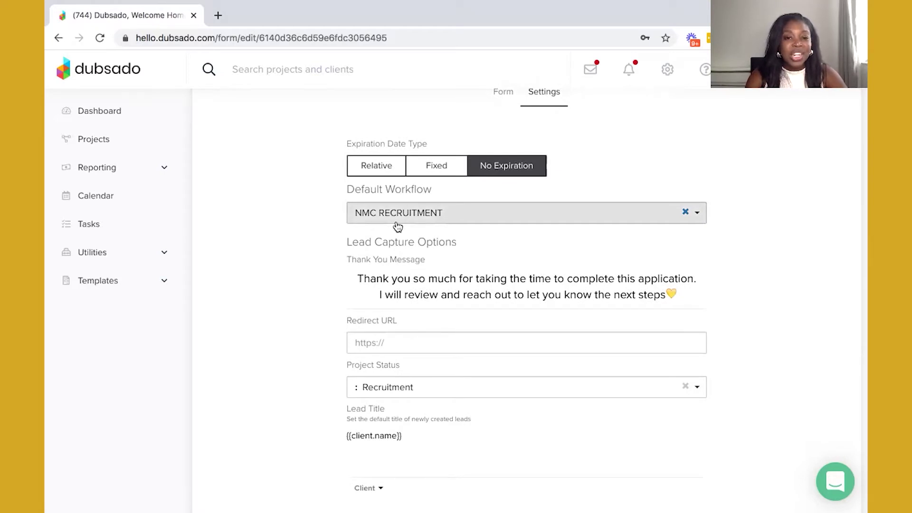
{"action": "scroll", "coordinate": [418, 275], "scroll_direction": "down", "scroll_amount": 1}
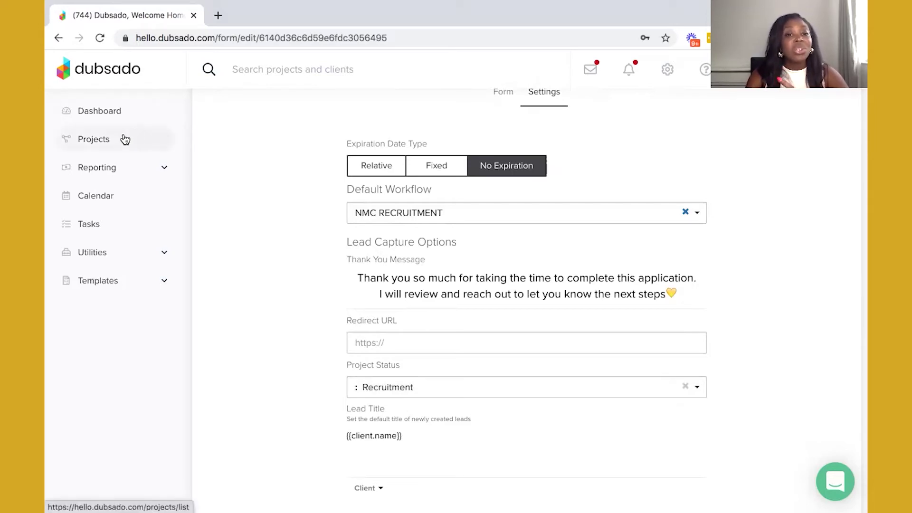
{"action": "scroll", "coordinate": [384, 219], "scroll_direction": "down", "scroll_amount": 7}
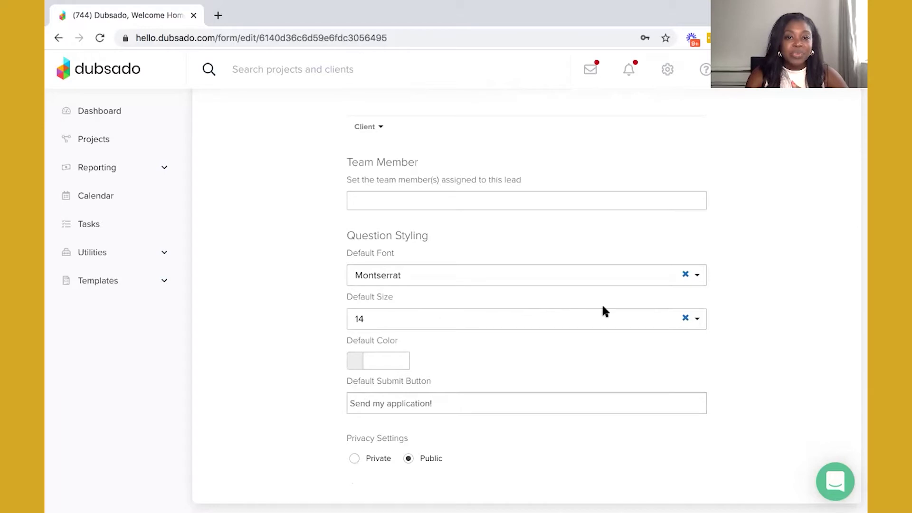
{"action": "scroll", "coordinate": [601, 304], "scroll_direction": "up", "scroll_amount": 8}
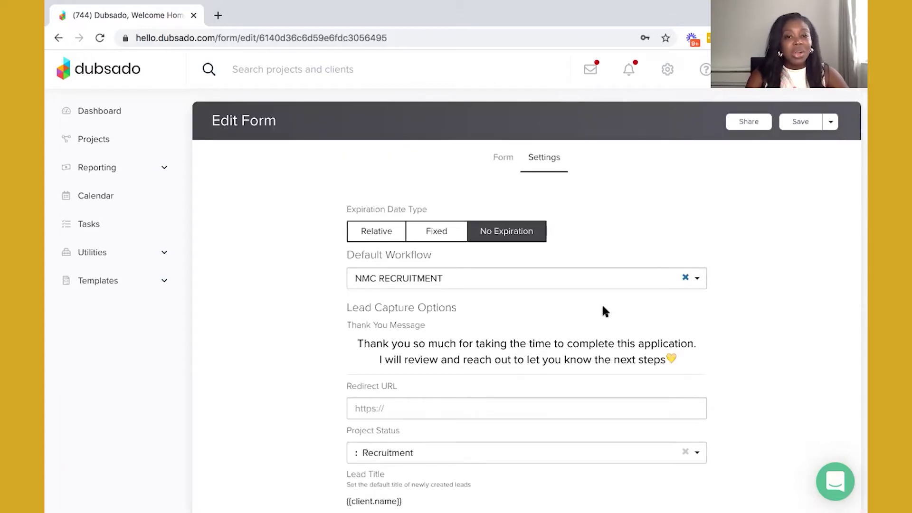
{"action": "left_click", "coordinate": [498, 158]}
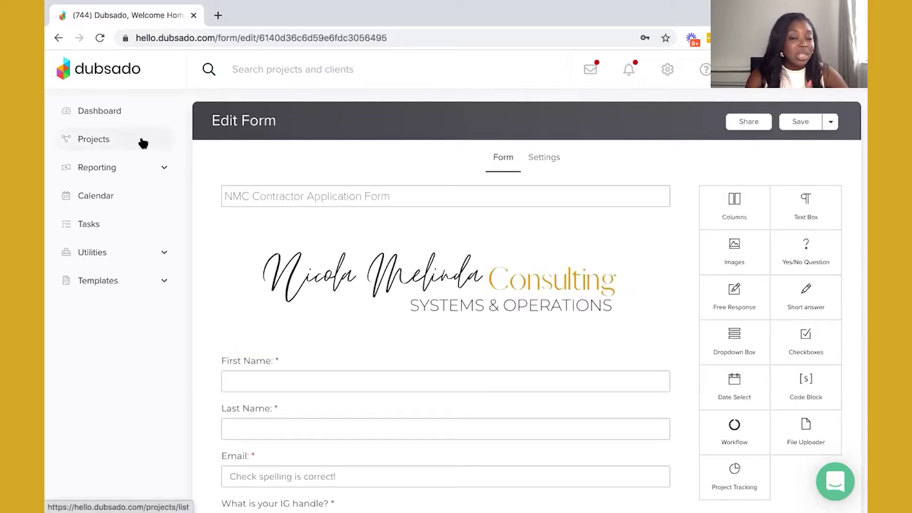
{"action": "left_click", "coordinate": [143, 284]}
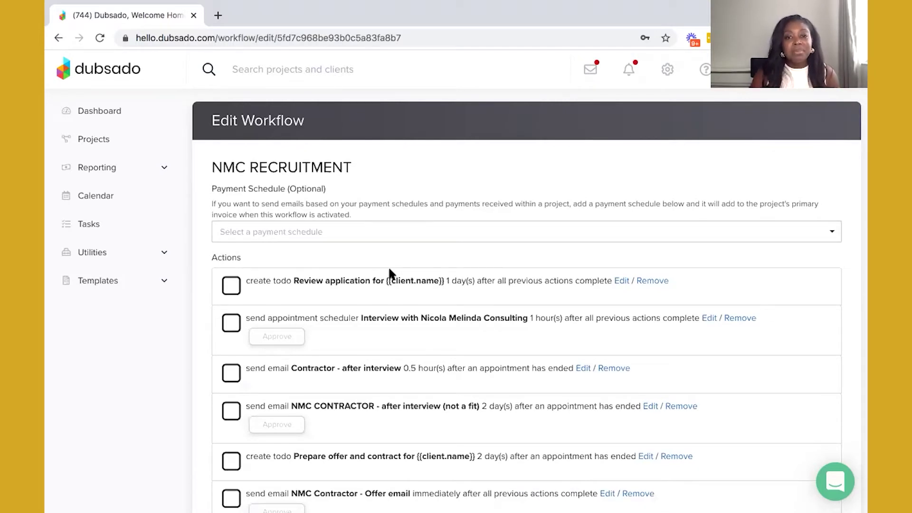
Scroll the NMC RECRUITMENT actions from the review todo to the project status change
{"action": "scroll", "coordinate": [389, 271], "scroll_direction": "down", "scroll_amount": 1}
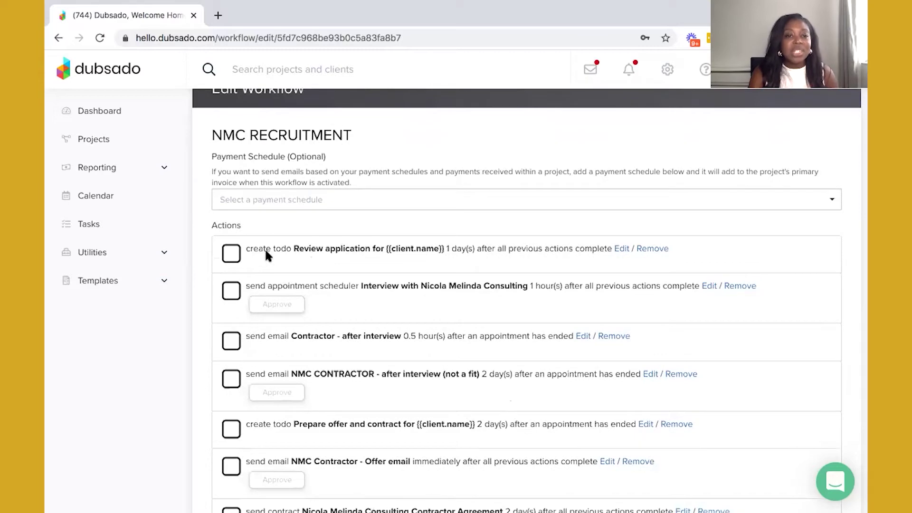
{"action": "scroll", "coordinate": [266, 255], "scroll_direction": "down", "scroll_amount": 2}
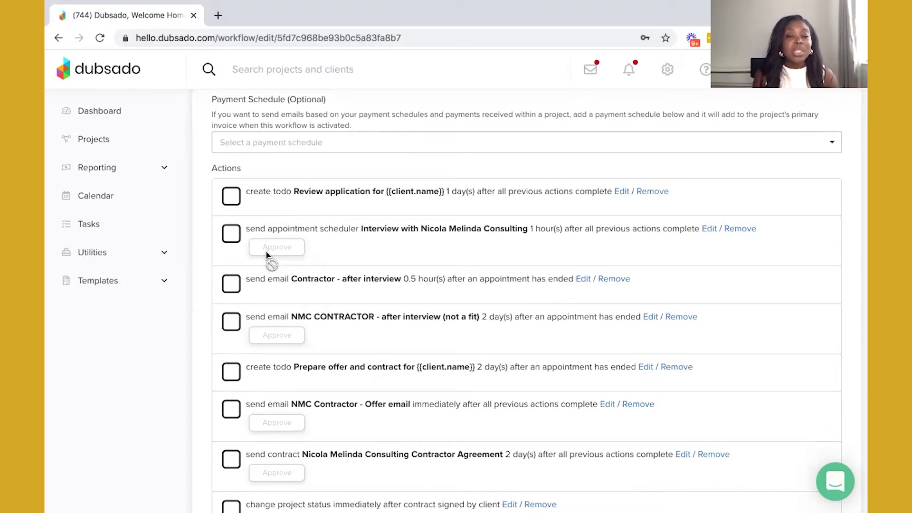
{"action": "left_click", "coordinate": [132, 281]}
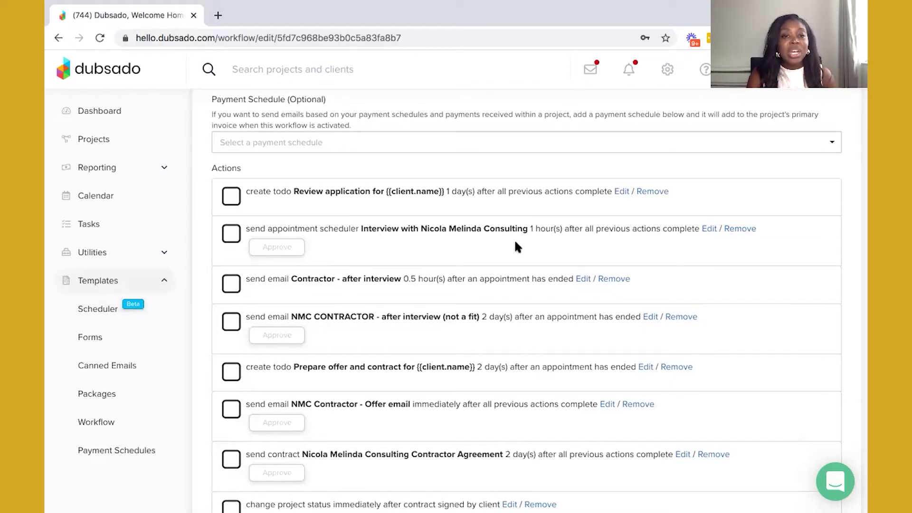
Review the interview scheduler action's email inviting applicants to book a call, and apply it
{"action": "left_click", "coordinate": [708, 229]}
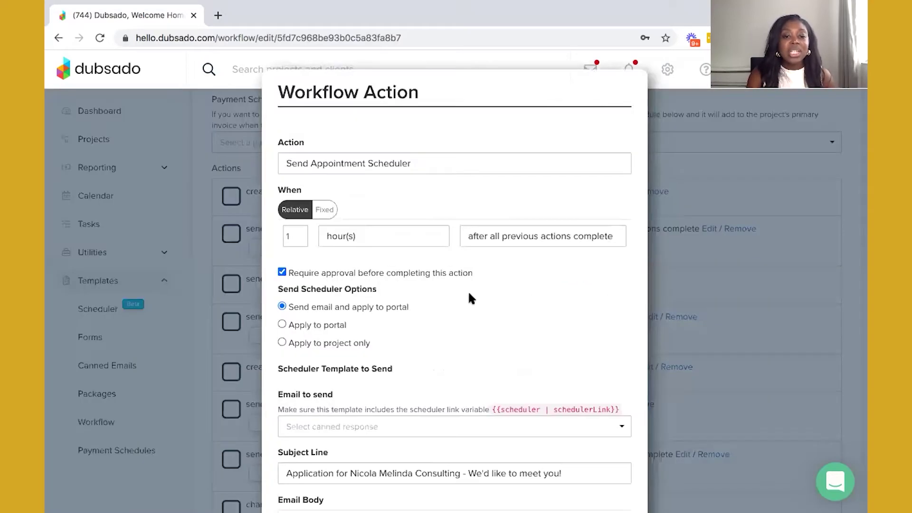
{"action": "scroll", "coordinate": [469, 298], "scroll_direction": "down", "scroll_amount": 6}
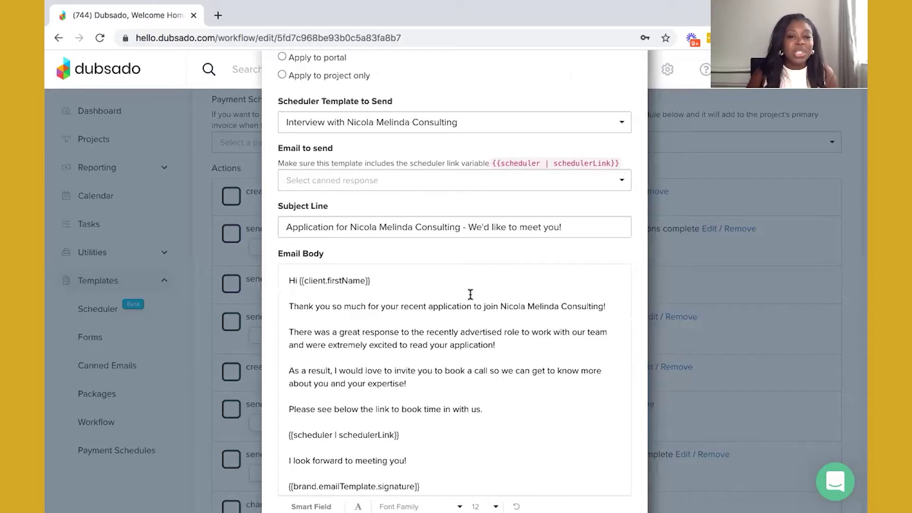
{"action": "scroll", "coordinate": [470, 295], "scroll_direction": "down", "scroll_amount": 1}
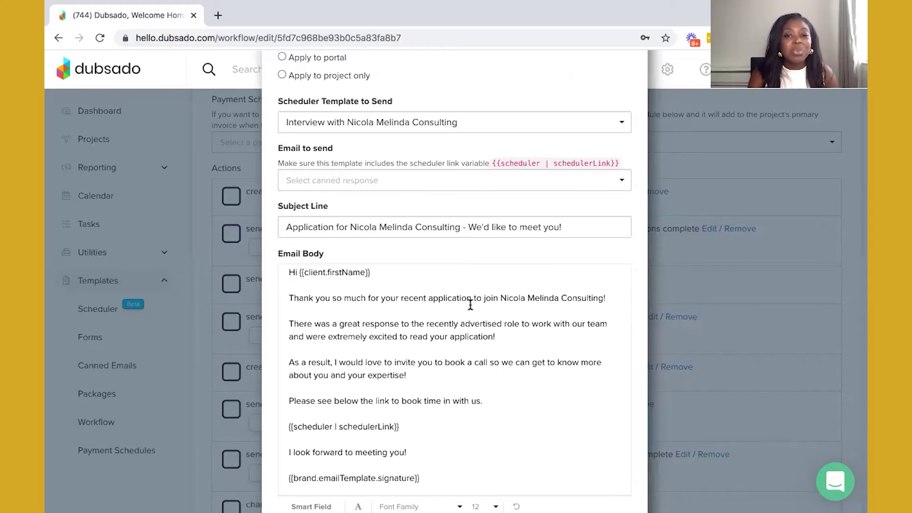
{"action": "scroll", "coordinate": [470, 417], "scroll_direction": "down", "scroll_amount": 3}
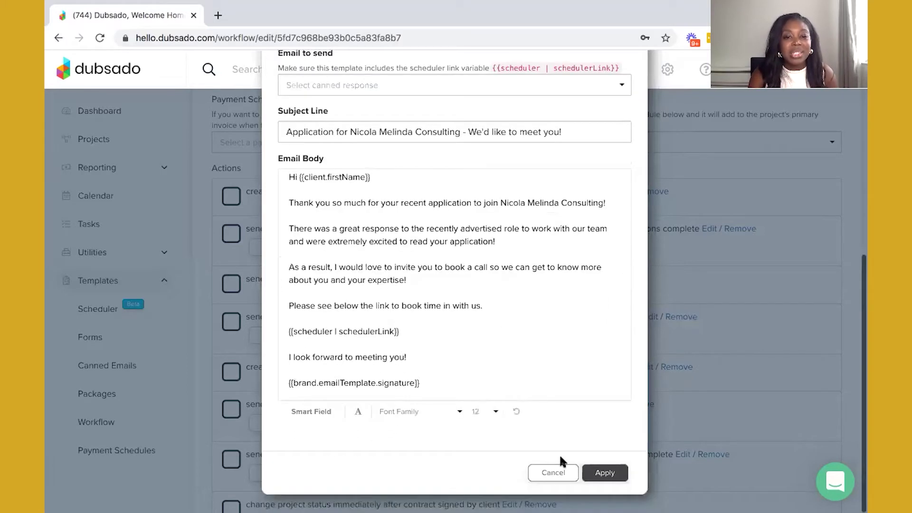
{"action": "left_click", "coordinate": [612, 472]}
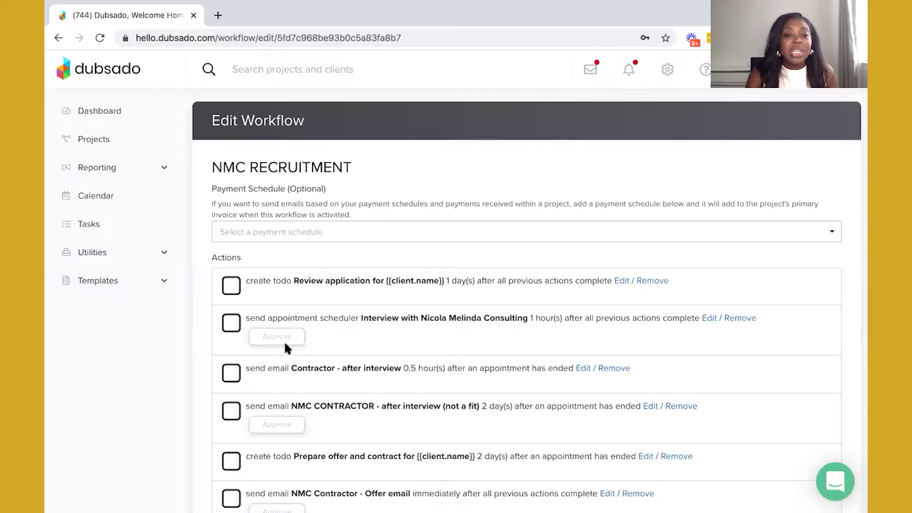
{"action": "scroll", "coordinate": [284, 340], "scroll_direction": "down", "scroll_amount": 2}
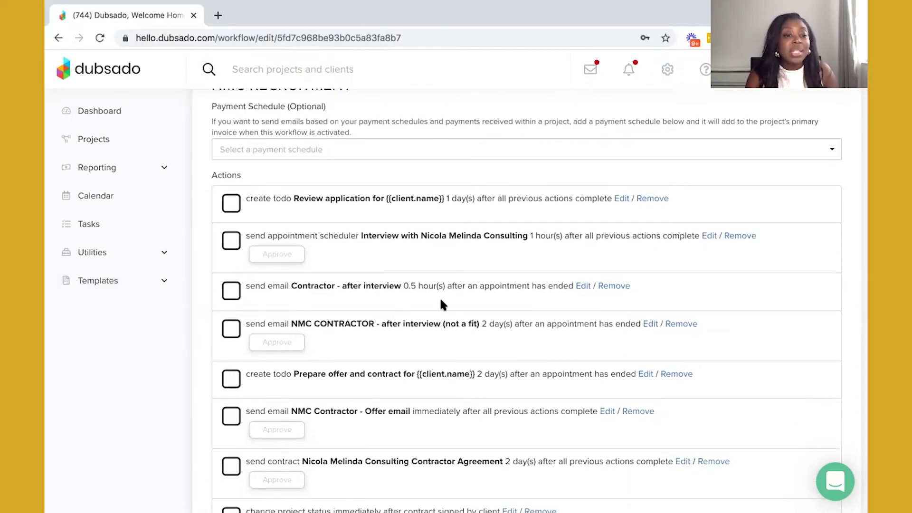
{"action": "left_click", "coordinate": [583, 286]}
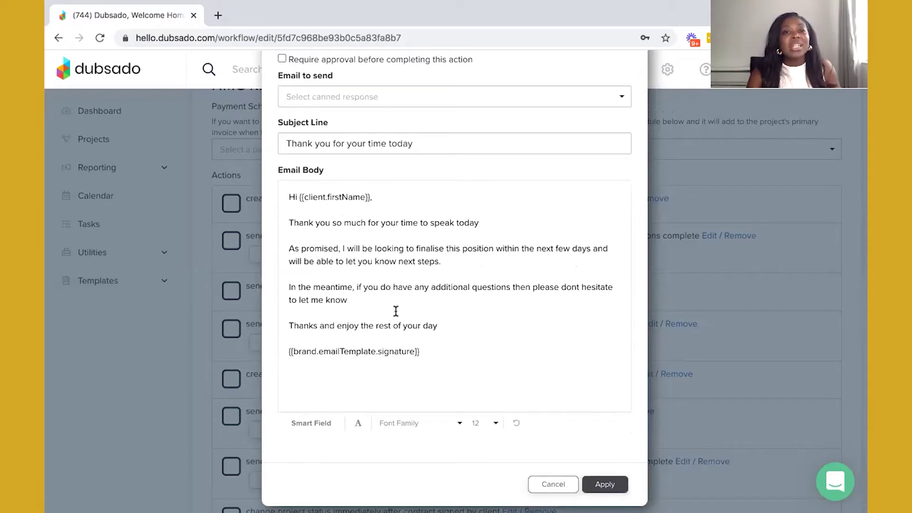
{"action": "left_click", "coordinate": [552, 483]}
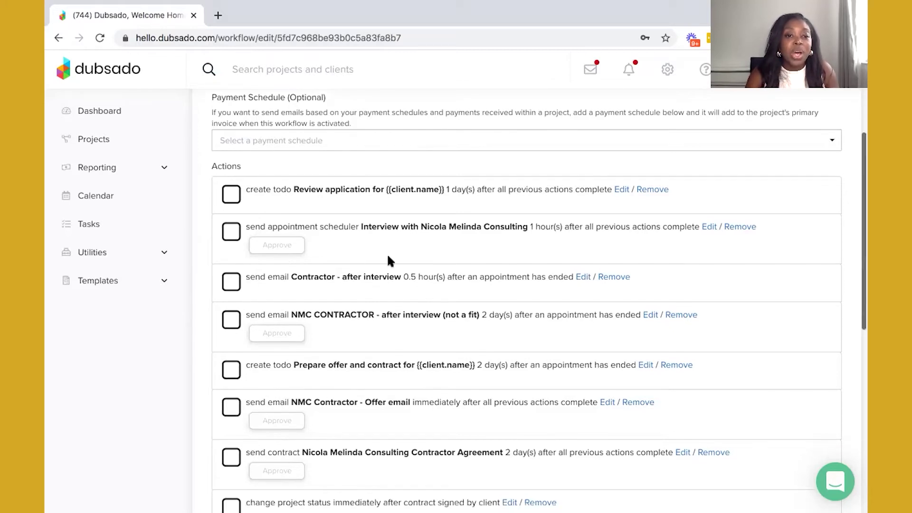
{"action": "scroll", "coordinate": [388, 257], "scroll_direction": "down", "scroll_amount": 1}
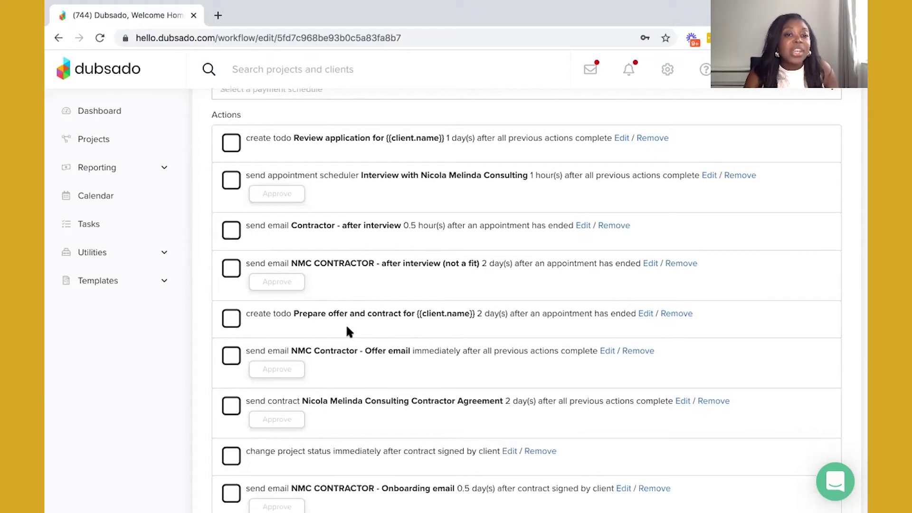
{"action": "scroll", "coordinate": [347, 327], "scroll_direction": "down", "scroll_amount": 1}
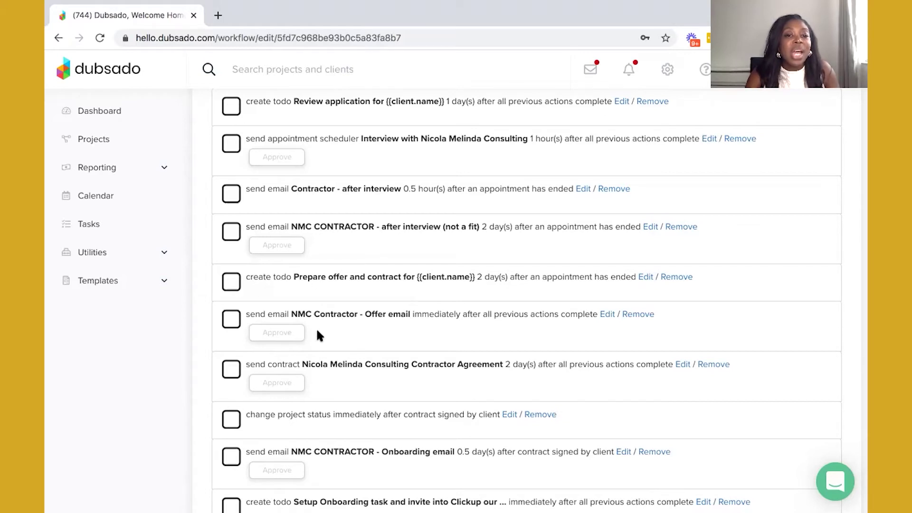
{"action": "left_click", "coordinate": [608, 315]}
{"action": "scroll", "coordinate": [474, 327], "scroll_direction": "down", "scroll_amount": 3}
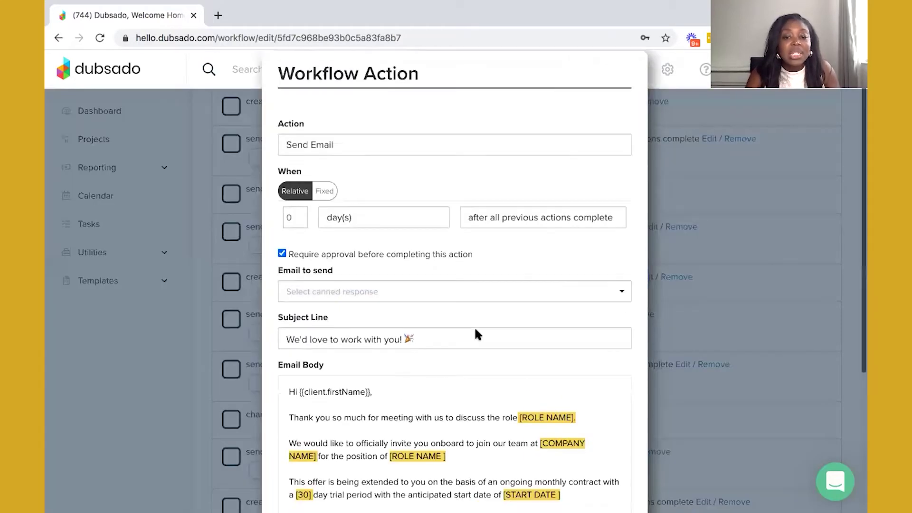
{"action": "scroll", "coordinate": [476, 330], "scroll_direction": "down", "scroll_amount": 3}
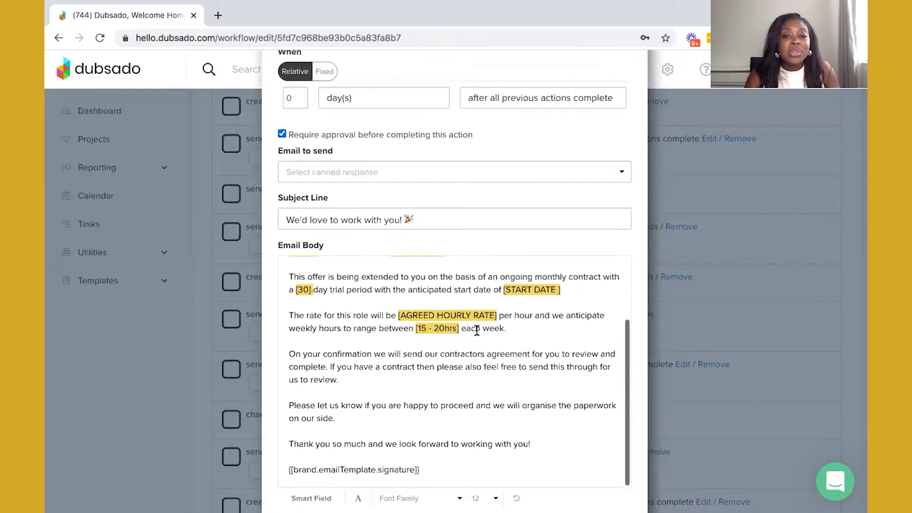
{"action": "scroll", "coordinate": [477, 330], "scroll_direction": "up", "scroll_amount": 5}
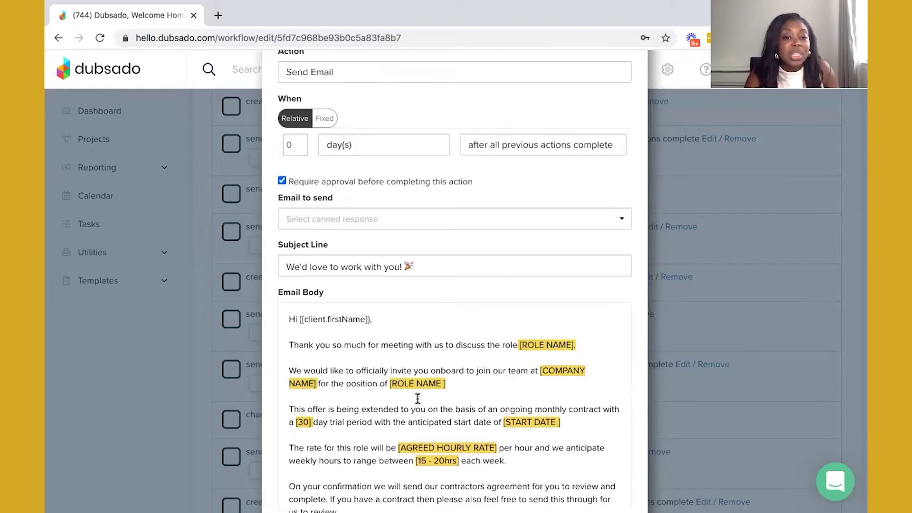
{"action": "scroll", "coordinate": [417, 398], "scroll_direction": "down", "scroll_amount": 1}
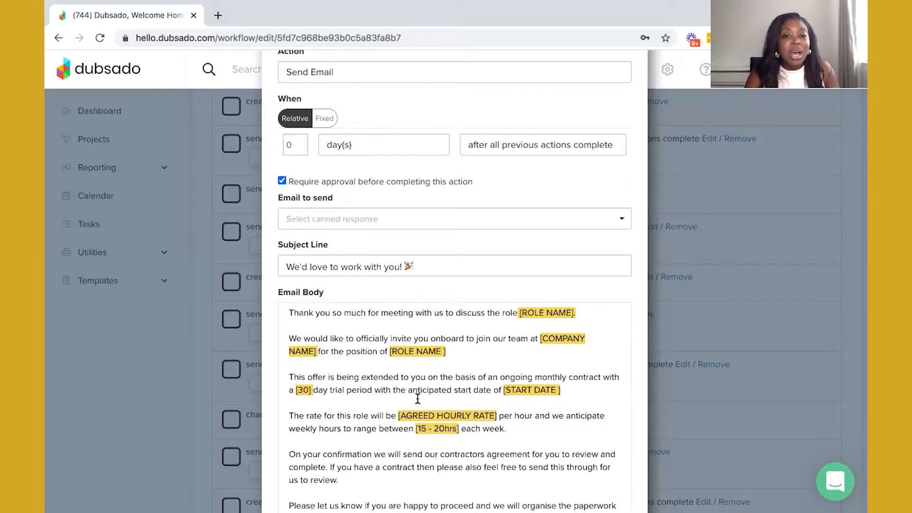
{"action": "scroll", "coordinate": [418, 398], "scroll_direction": "down", "scroll_amount": 4}
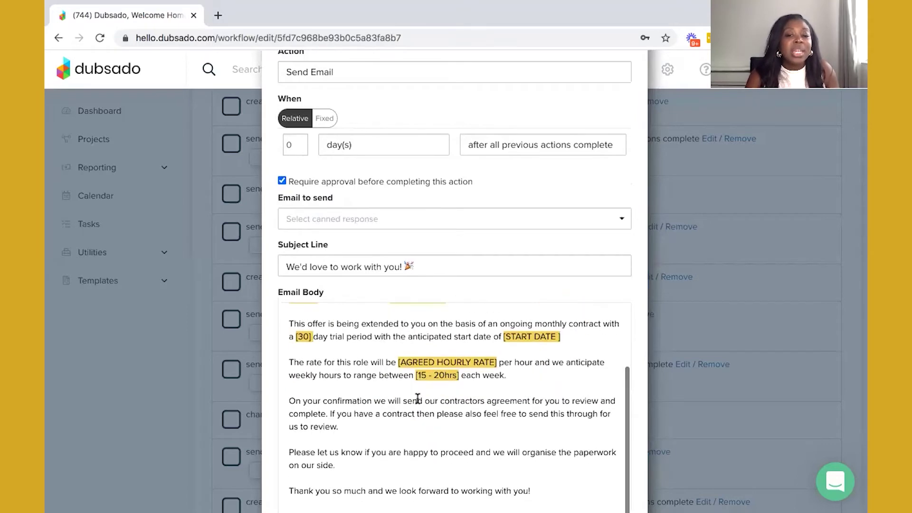
{"action": "scroll", "coordinate": [417, 398], "scroll_direction": "down", "scroll_amount": 2}
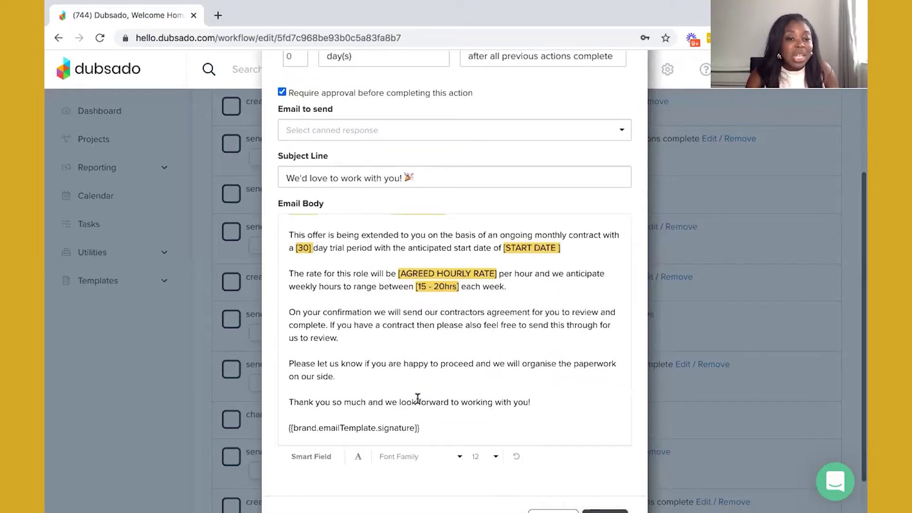
{"action": "scroll", "coordinate": [417, 399], "scroll_direction": "down", "scroll_amount": 1}
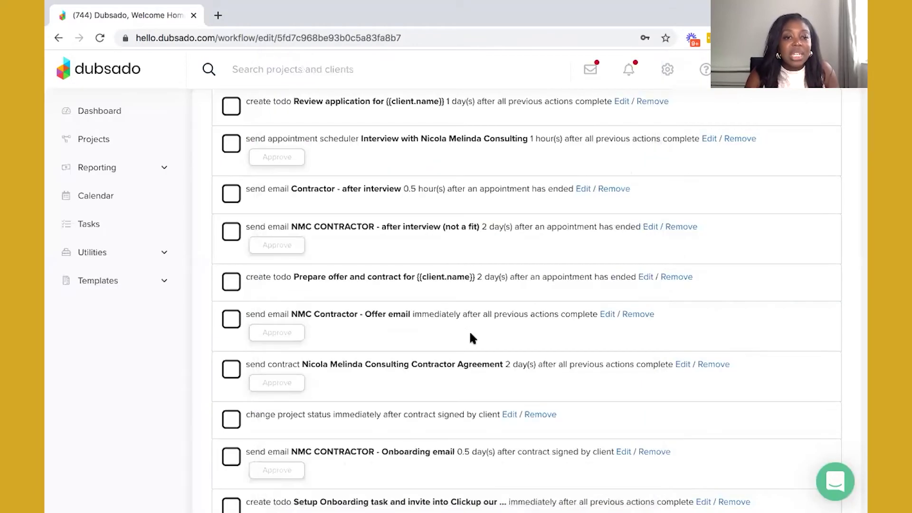
{"action": "scroll", "coordinate": [470, 332], "scroll_direction": "up", "scroll_amount": 1}
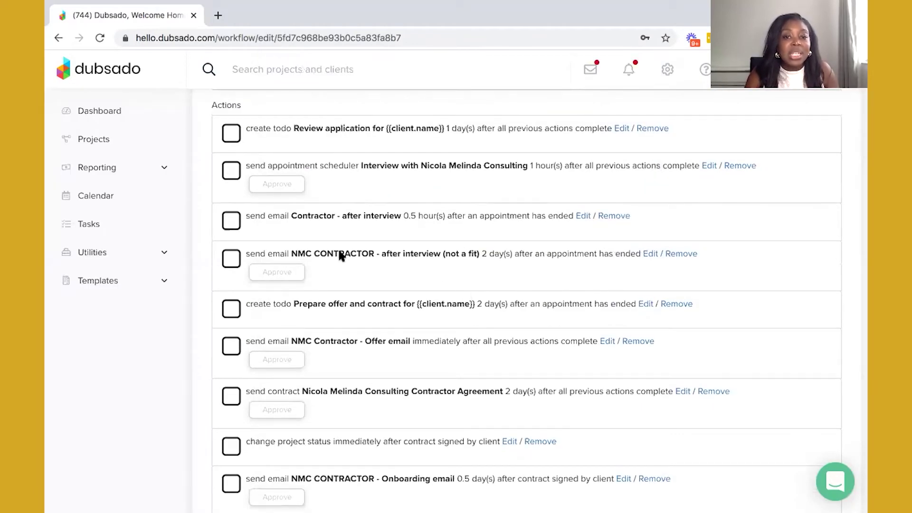
{"action": "scroll", "coordinate": [329, 351], "scroll_direction": "down", "scroll_amount": 3}
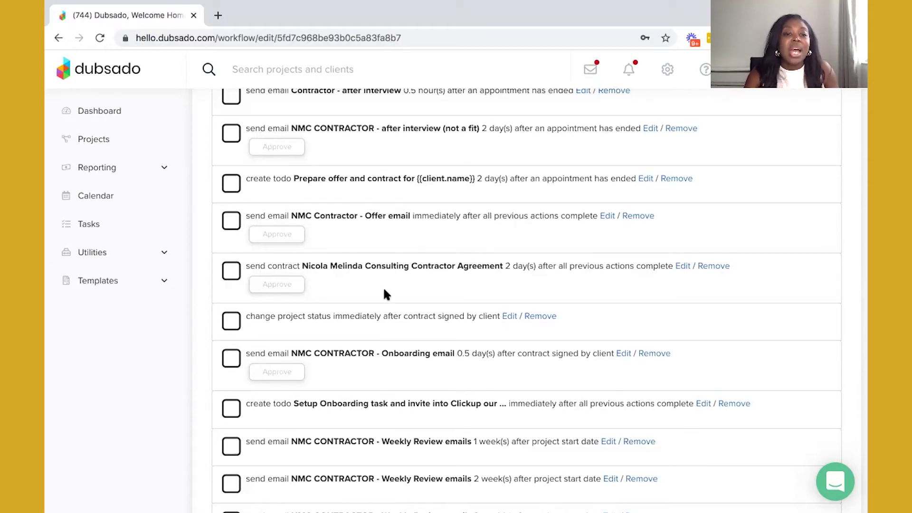
{"action": "scroll", "coordinate": [382, 286], "scroll_direction": "down", "scroll_amount": 1}
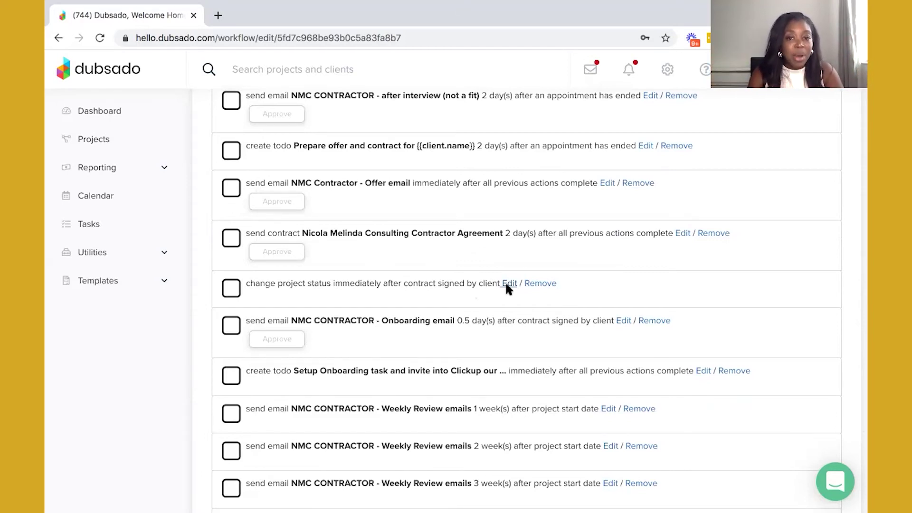
{"action": "left_click", "coordinate": [508, 284]}
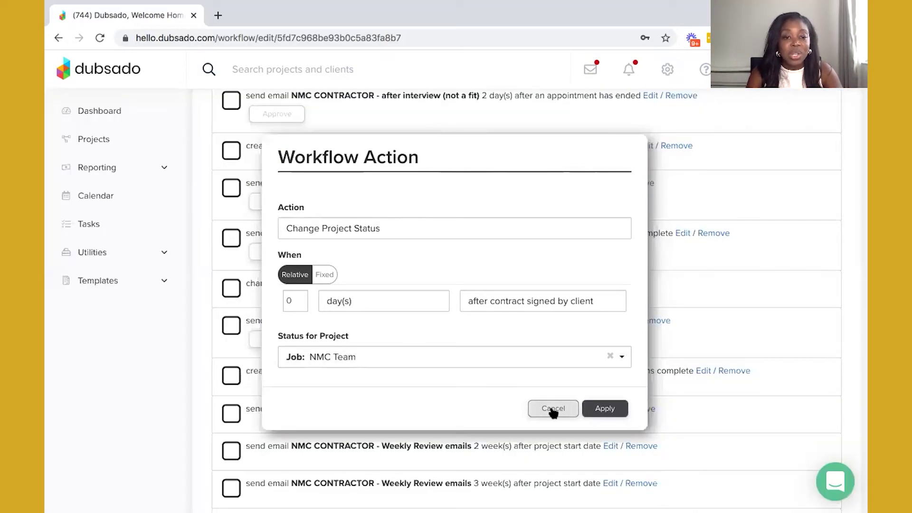
{"action": "left_click", "coordinate": [553, 410]}
{"action": "scroll", "coordinate": [419, 261], "scroll_direction": "down", "scroll_amount": 2}
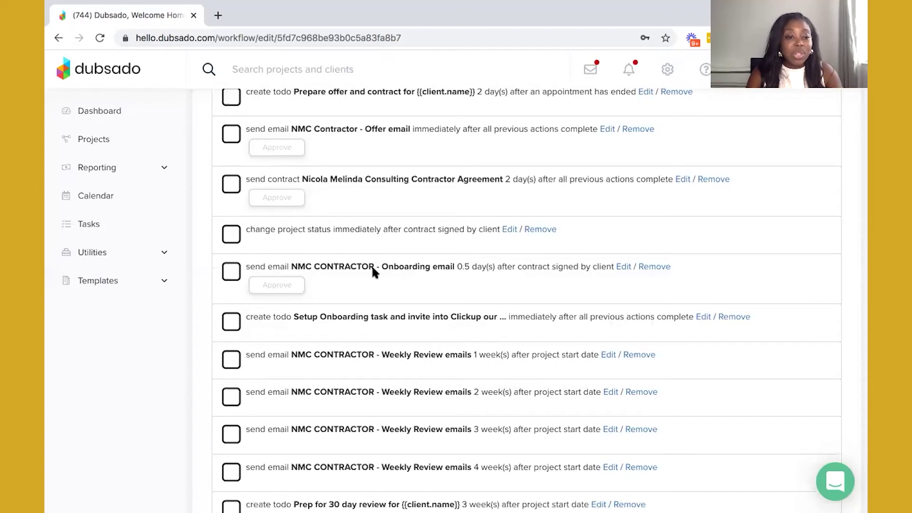
Review the 'Welcome to Team!' onboarding email with its Team Intake Form link and apply it
{"action": "left_click", "coordinate": [622, 266]}
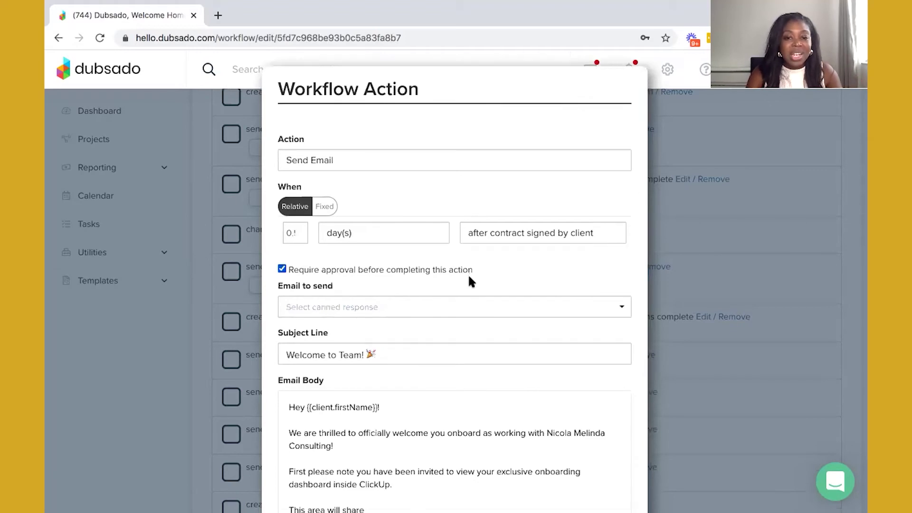
{"action": "scroll", "coordinate": [468, 274], "scroll_direction": "down", "scroll_amount": 4}
{"action": "scroll", "coordinate": [468, 277], "scroll_direction": "down", "scroll_amount": 5}
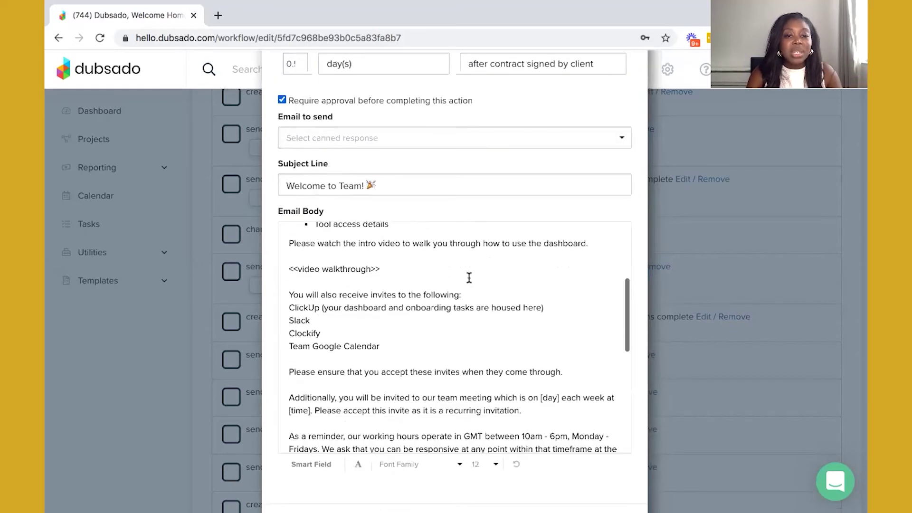
{"action": "scroll", "coordinate": [469, 277], "scroll_direction": "down", "scroll_amount": 4}
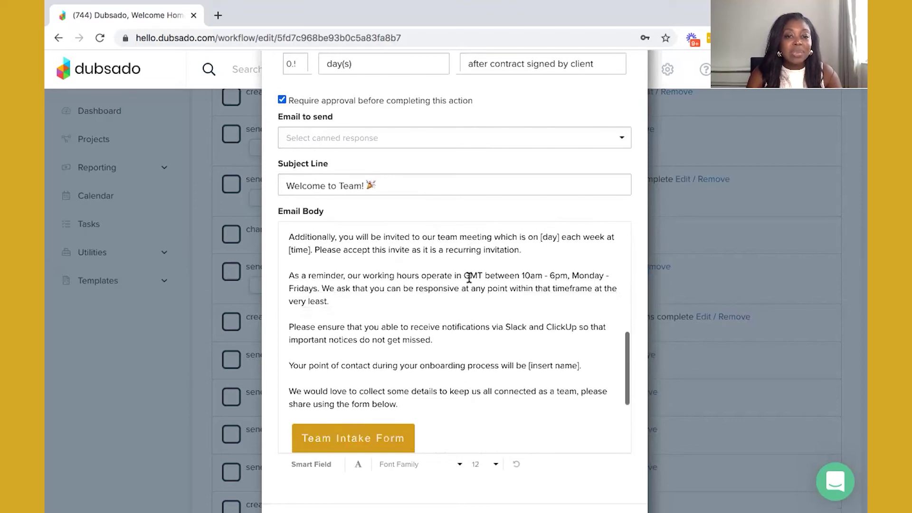
{"action": "scroll", "coordinate": [469, 278], "scroll_direction": "down", "scroll_amount": 2}
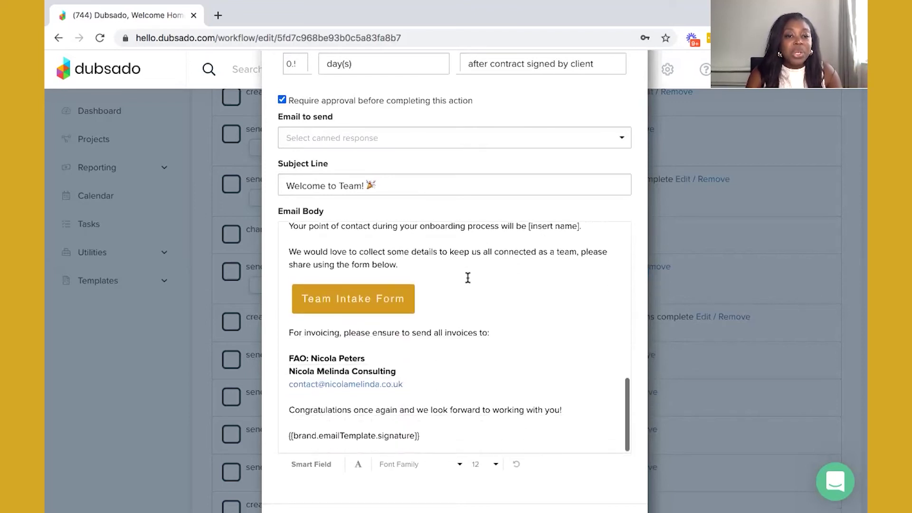
{"action": "scroll", "coordinate": [437, 275], "scroll_direction": "up", "scroll_amount": 1}
{"action": "scroll", "coordinate": [437, 274], "scroll_direction": "up", "scroll_amount": 3}
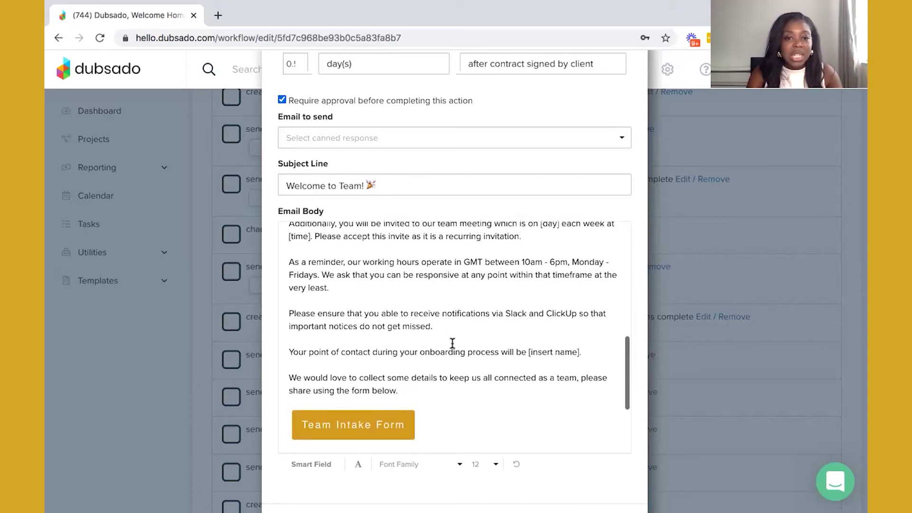
{"action": "scroll", "coordinate": [452, 343], "scroll_direction": "down", "scroll_amount": 1}
{"action": "scroll", "coordinate": [452, 342], "scroll_direction": "up", "scroll_amount": 3}
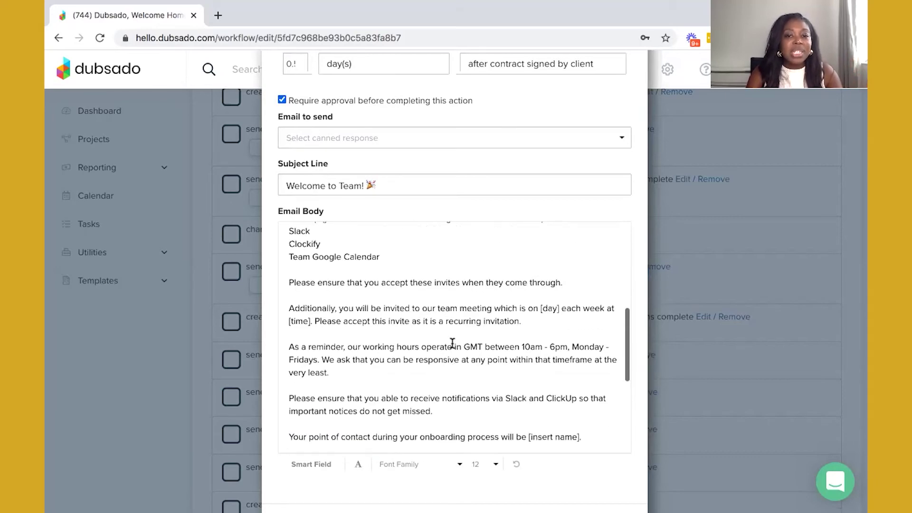
{"action": "scroll", "coordinate": [452, 343], "scroll_direction": "up", "scroll_amount": 5}
{"action": "scroll", "coordinate": [439, 397], "scroll_direction": "down", "scroll_amount": 10}
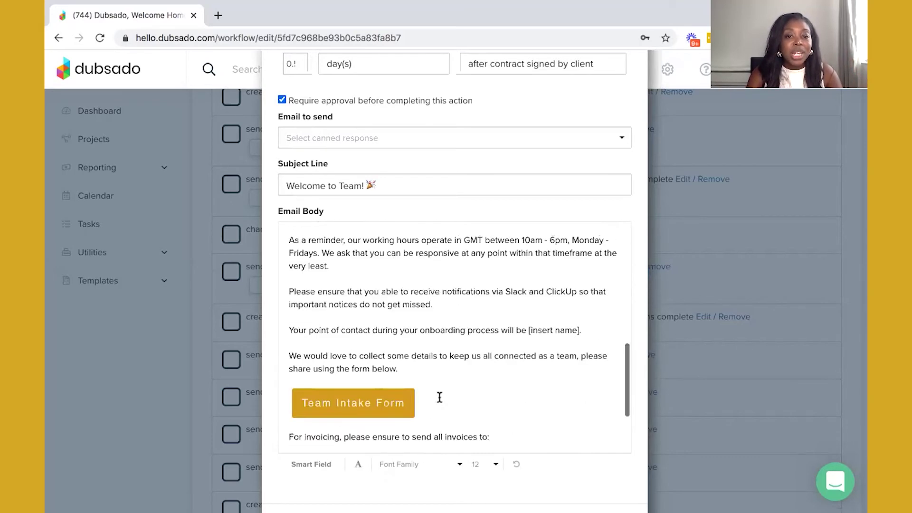
{"action": "scroll", "coordinate": [526, 491], "scroll_direction": "down", "scroll_amount": 2}
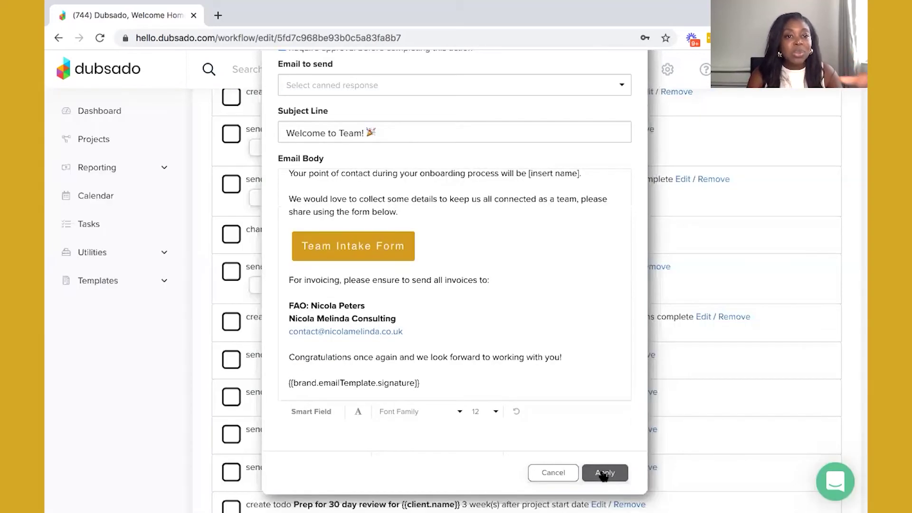
{"action": "left_click", "coordinate": [604, 473]}
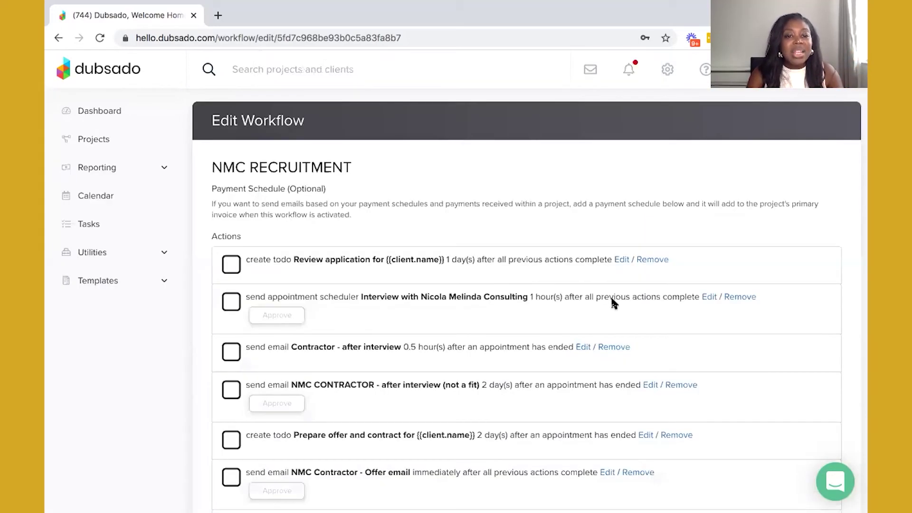
Scroll to the bottom of the actions and open the 1-week Weekly Review email action
{"action": "scroll", "coordinate": [552, 327], "scroll_direction": "down", "scroll_amount": 8}
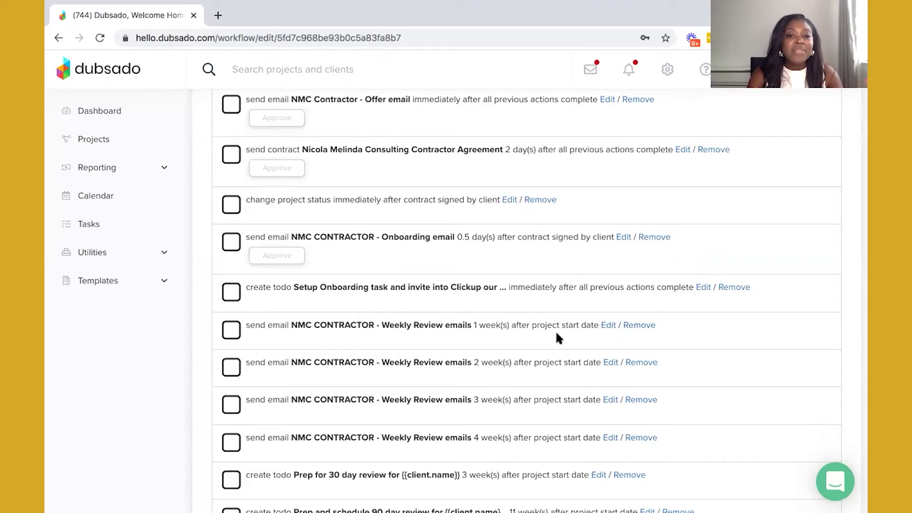
{"action": "scroll", "coordinate": [556, 332], "scroll_direction": "down", "scroll_amount": 2}
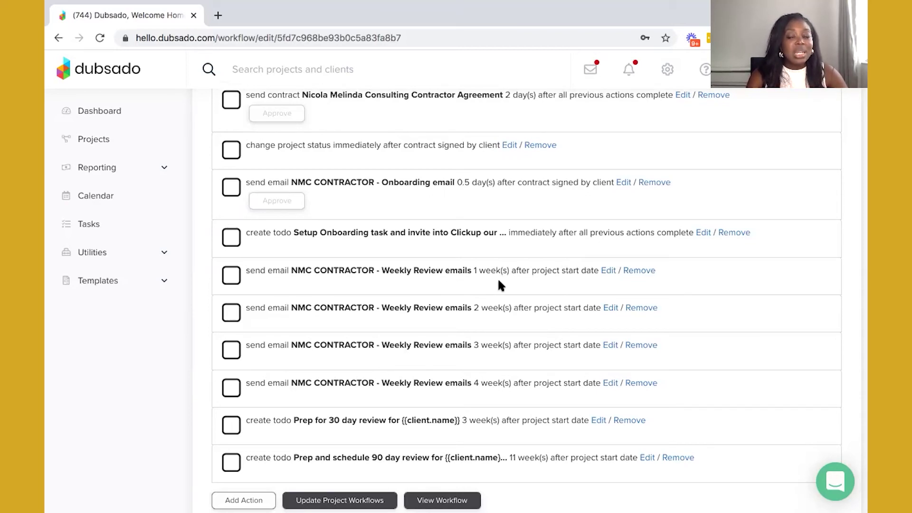
{"action": "left_click", "coordinate": [606, 270]}
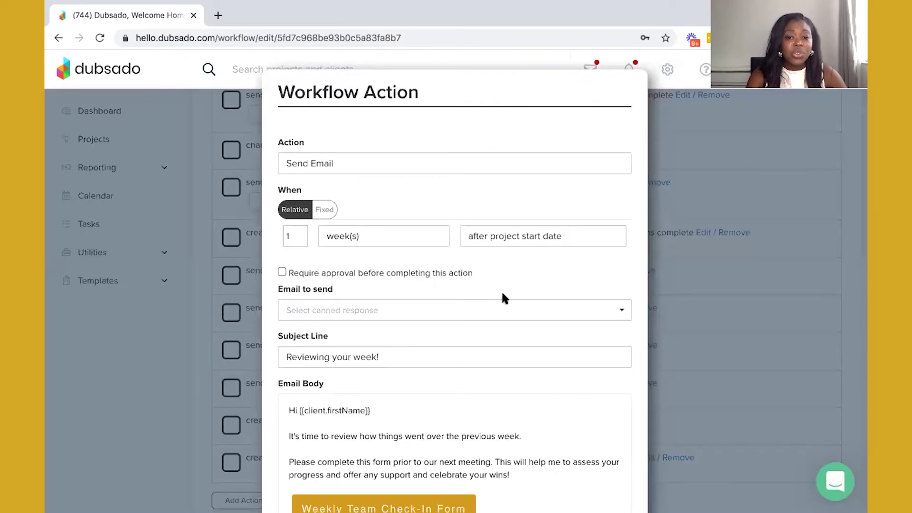
Review the 'Reviewing your week!' email with its Weekly Team Check-In Form, then apply it
{"action": "scroll", "coordinate": [465, 313], "scroll_direction": "down", "scroll_amount": 2}
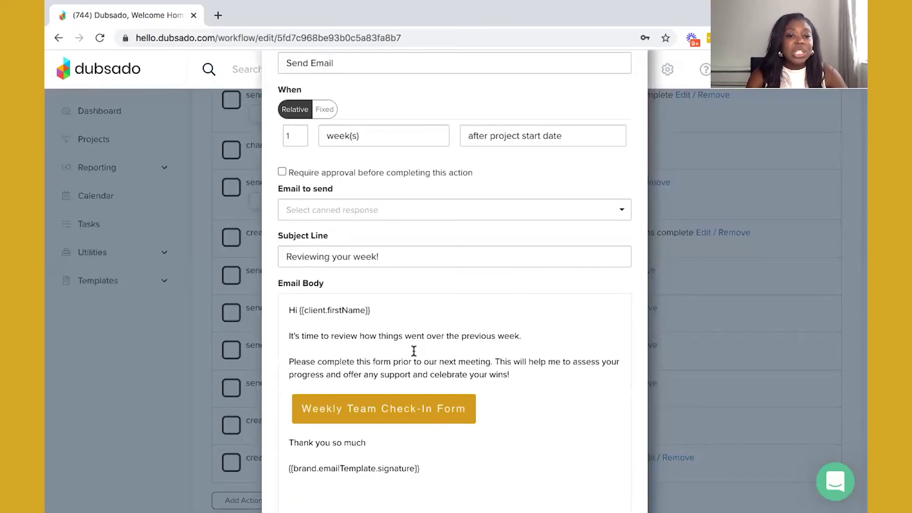
{"action": "scroll", "coordinate": [414, 350], "scroll_direction": "down", "scroll_amount": 5}
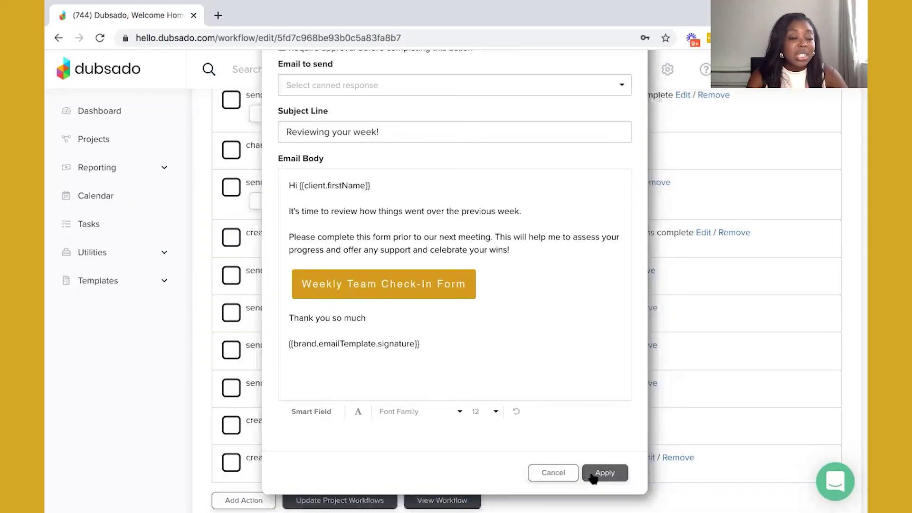
{"action": "left_click", "coordinate": [593, 474]}
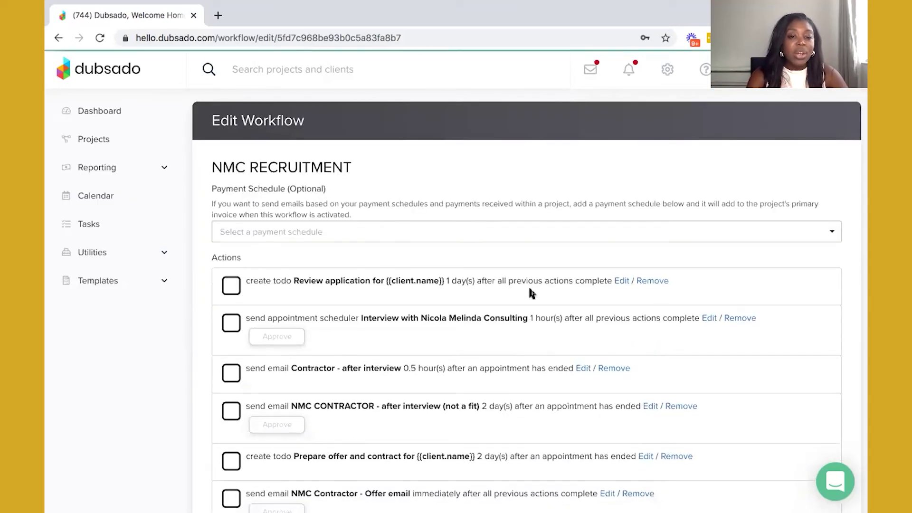
{"action": "scroll", "coordinate": [530, 293], "scroll_direction": "down", "scroll_amount": 4}
{"action": "scroll", "coordinate": [531, 293], "scroll_direction": "down", "scroll_amount": 6}
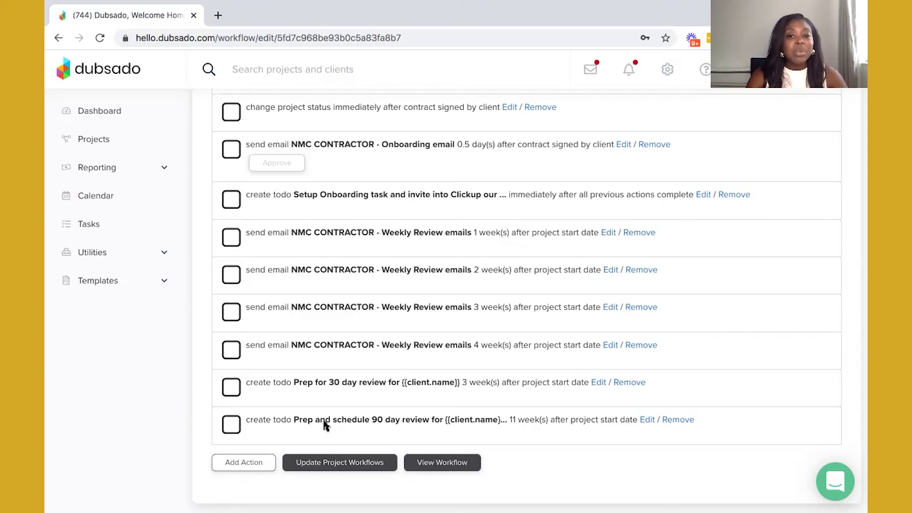
{"action": "scroll", "coordinate": [411, 339], "scroll_direction": "up", "scroll_amount": 8}
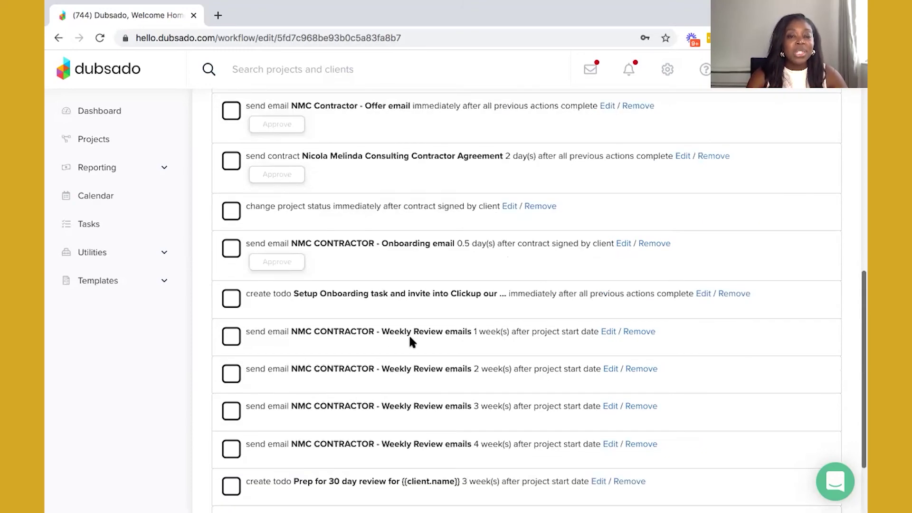
{"action": "scroll", "coordinate": [411, 339], "scroll_direction": "up", "scroll_amount": 3}
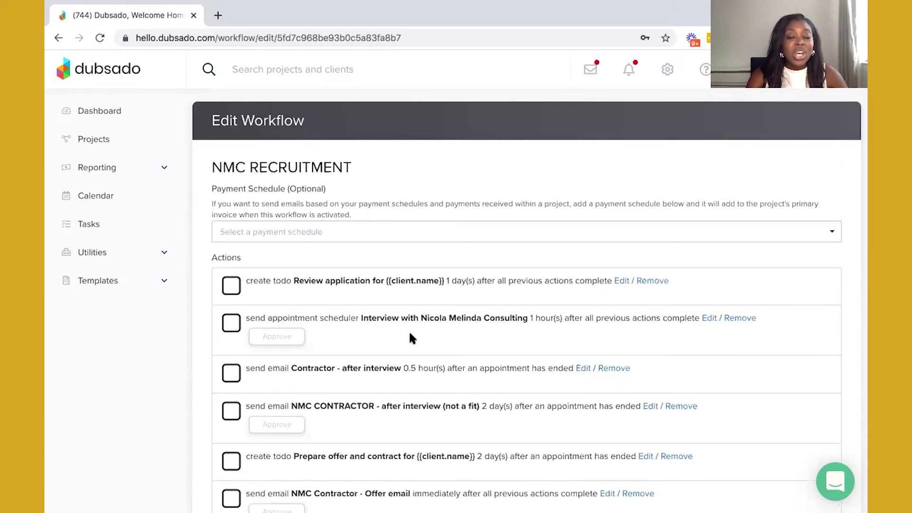